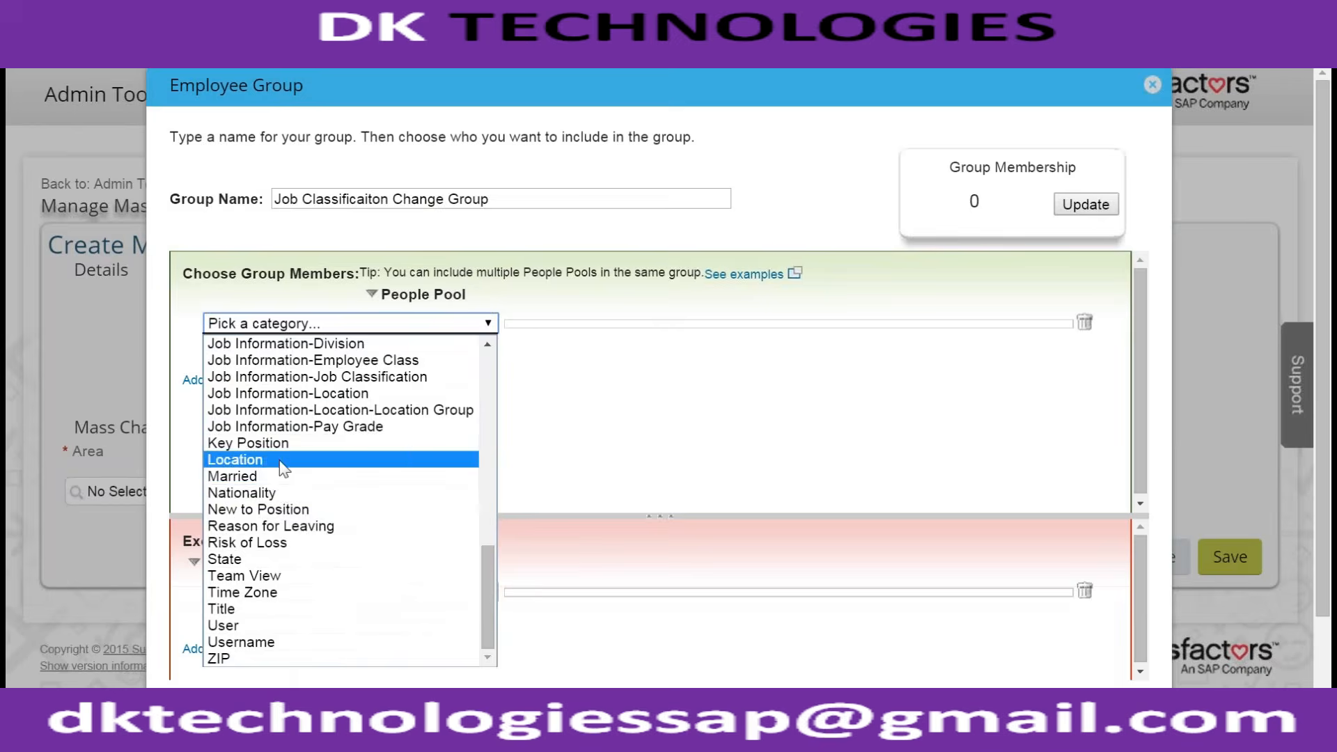
# Restrict the group's people pool to the location New York (US_NYC)
pyautogui.click(468, 232)
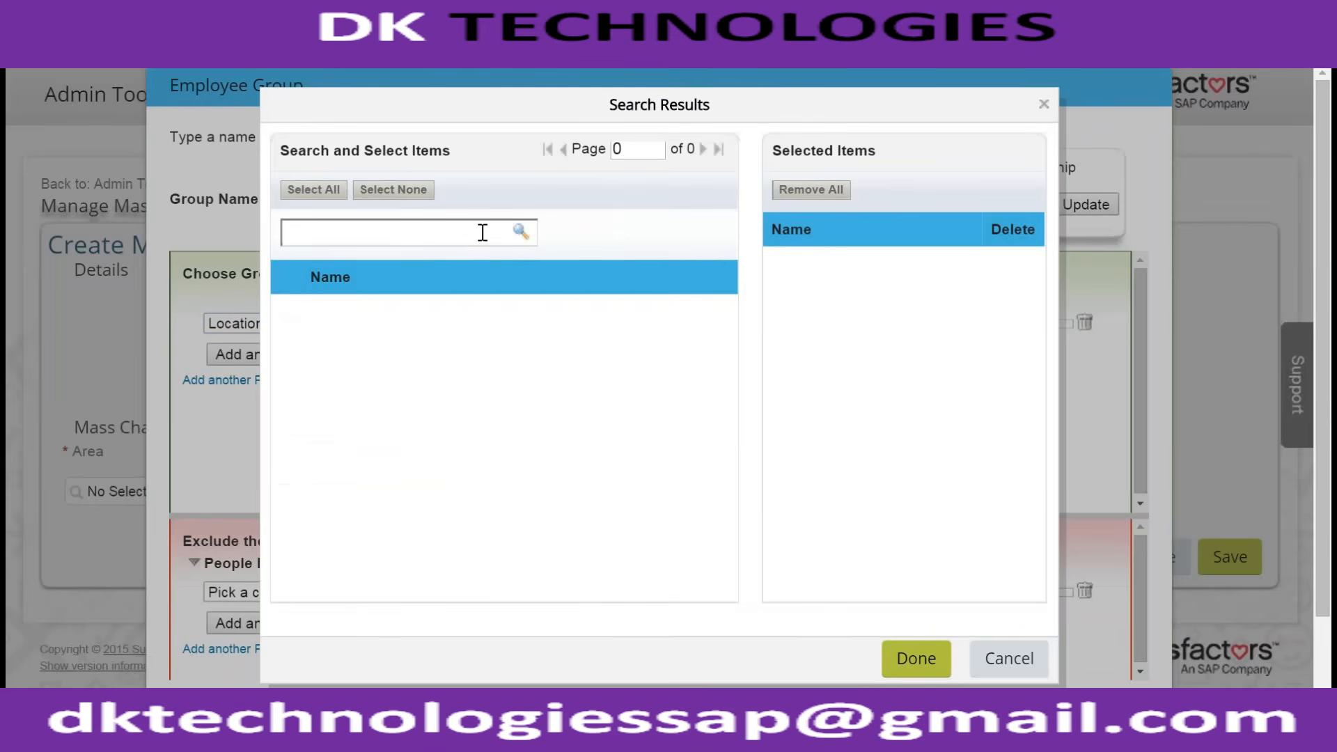
pyautogui.write('New York')
pyautogui.click(285, 309)
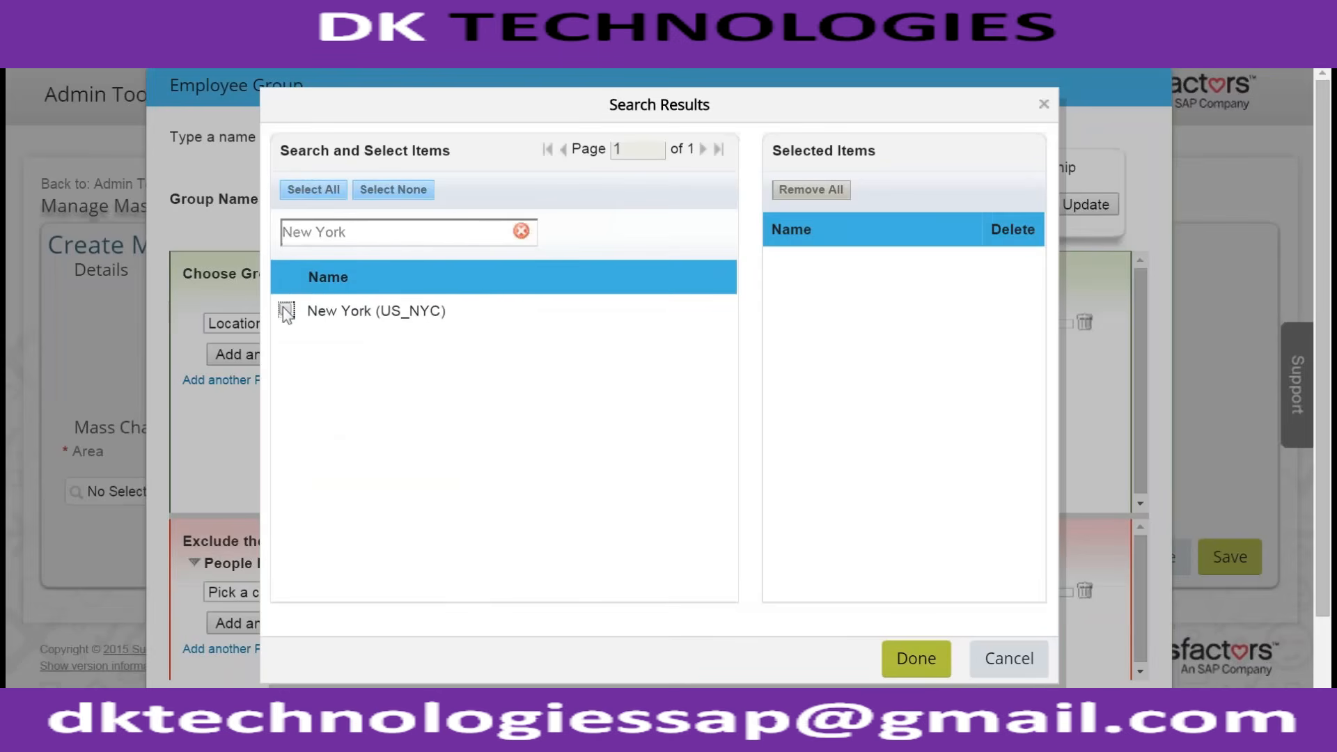
pyautogui.click(932, 660)
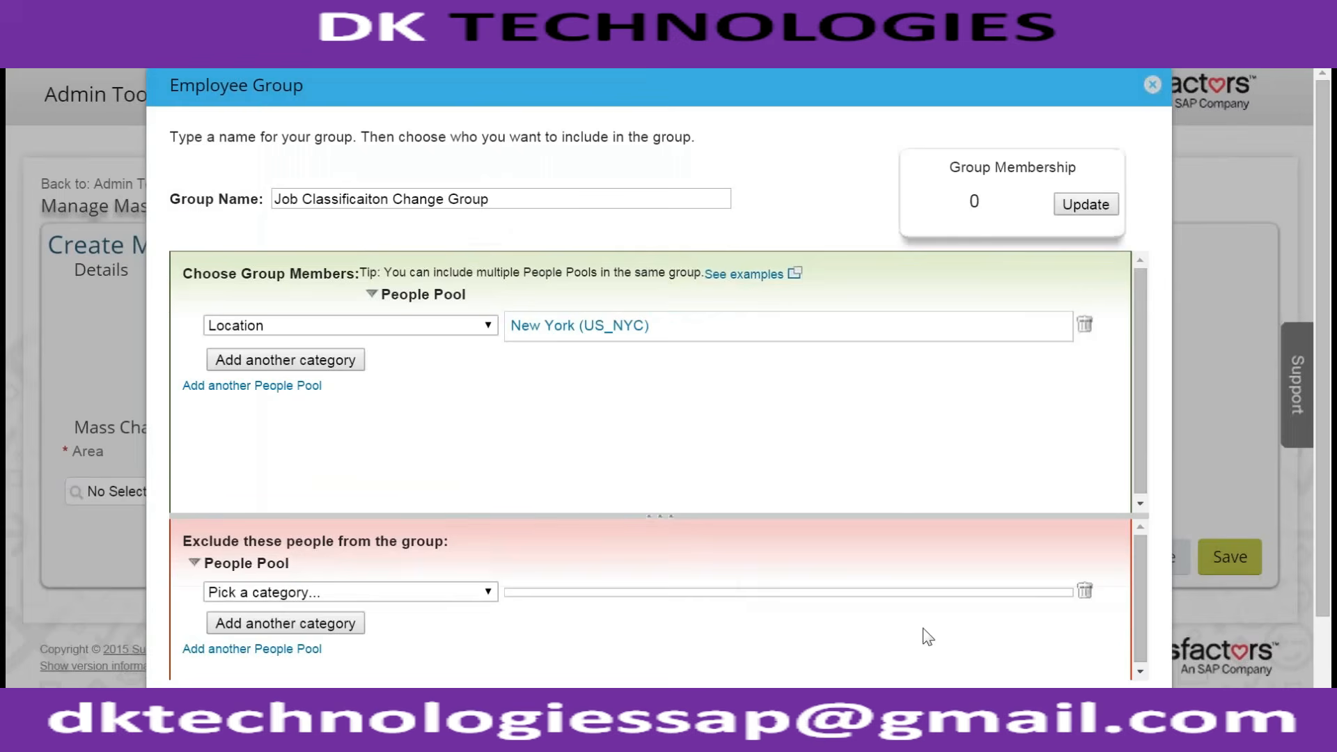
# Update the group membership, copy the member names into a new WordPad document, and return to the browser
pyautogui.click(1073, 210)
pyautogui.click(974, 201)
pyautogui.moveTo(306, 202); pyautogui.dragTo(821, 295)
pyautogui.hotkey('ctrl', 'c')
pyautogui.click(30, 711)
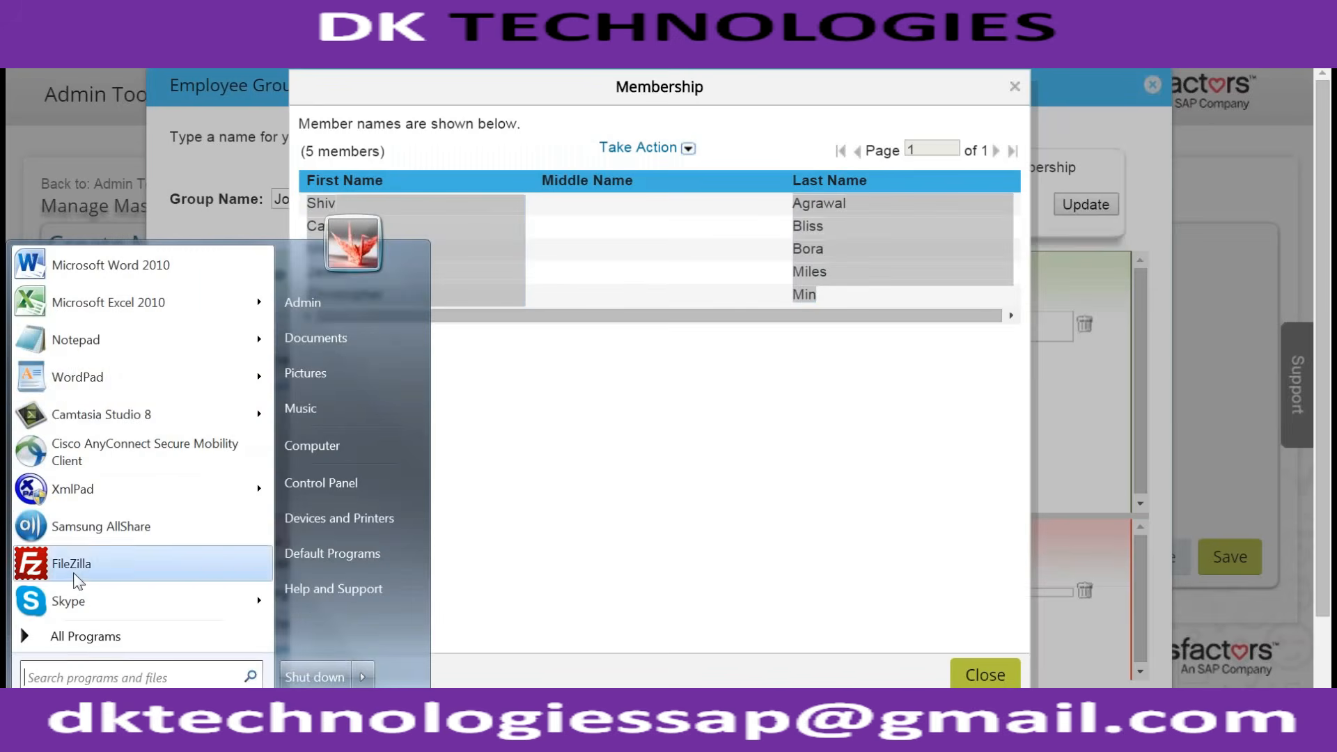
pyautogui.click(64, 382)
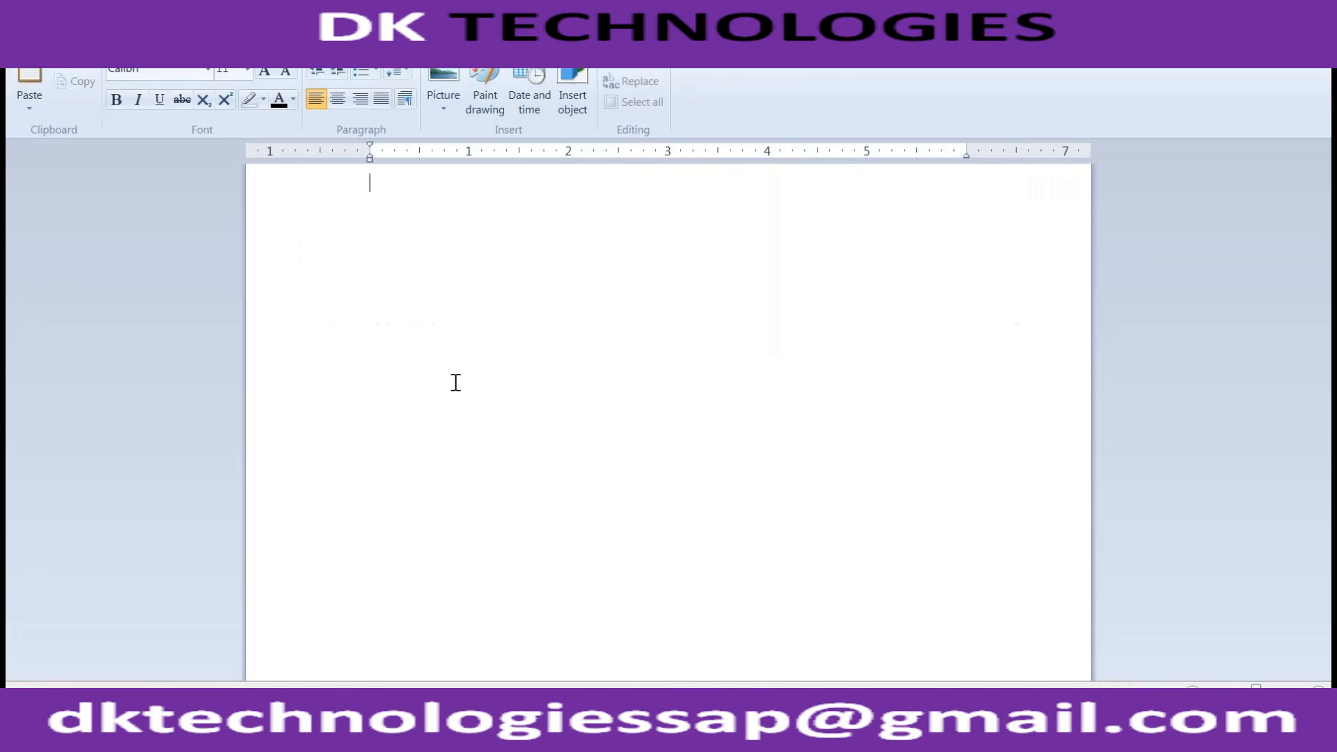
pyautogui.hotkey('ctrl', 'v')
pyautogui.hotkey('alt', 'Tab')
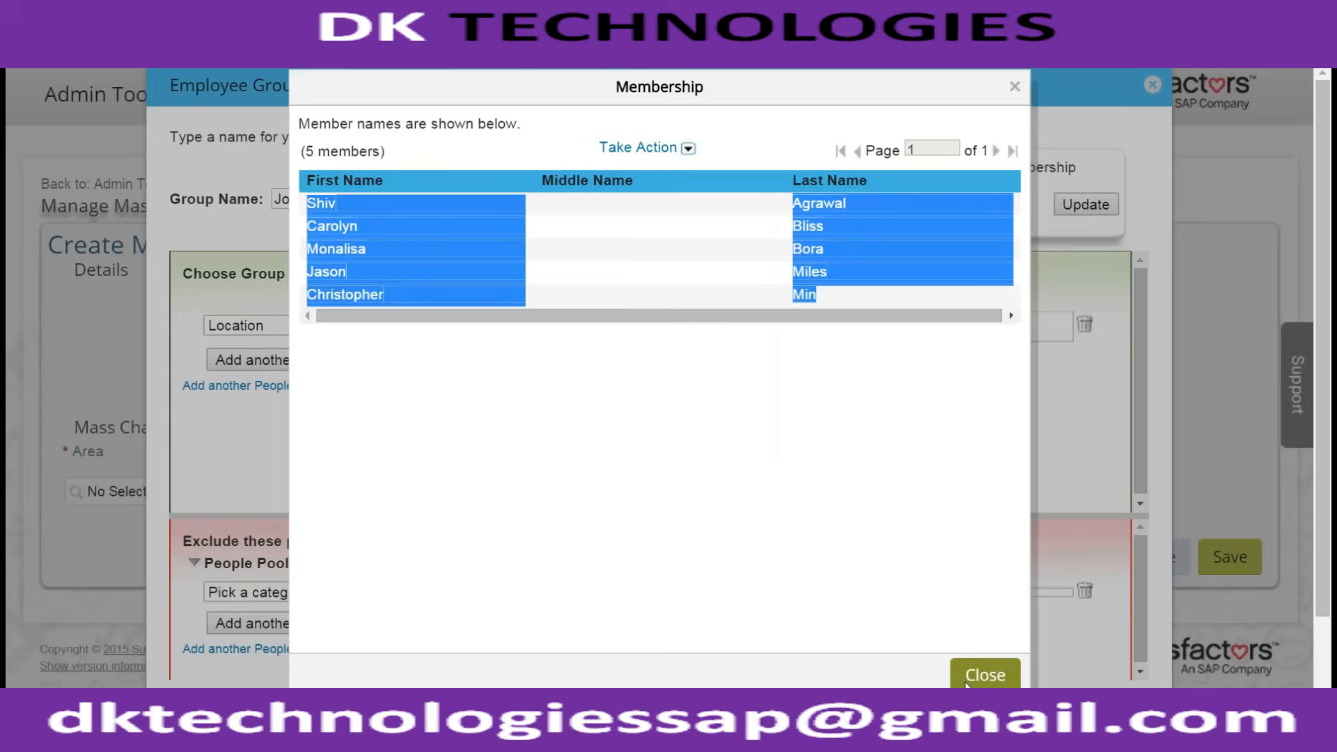
# Close the member list, finish the employee group, and set the mass change's effective date to 03/26/2015
pyautogui.click(985, 673)
pyautogui.click(1114, 671)
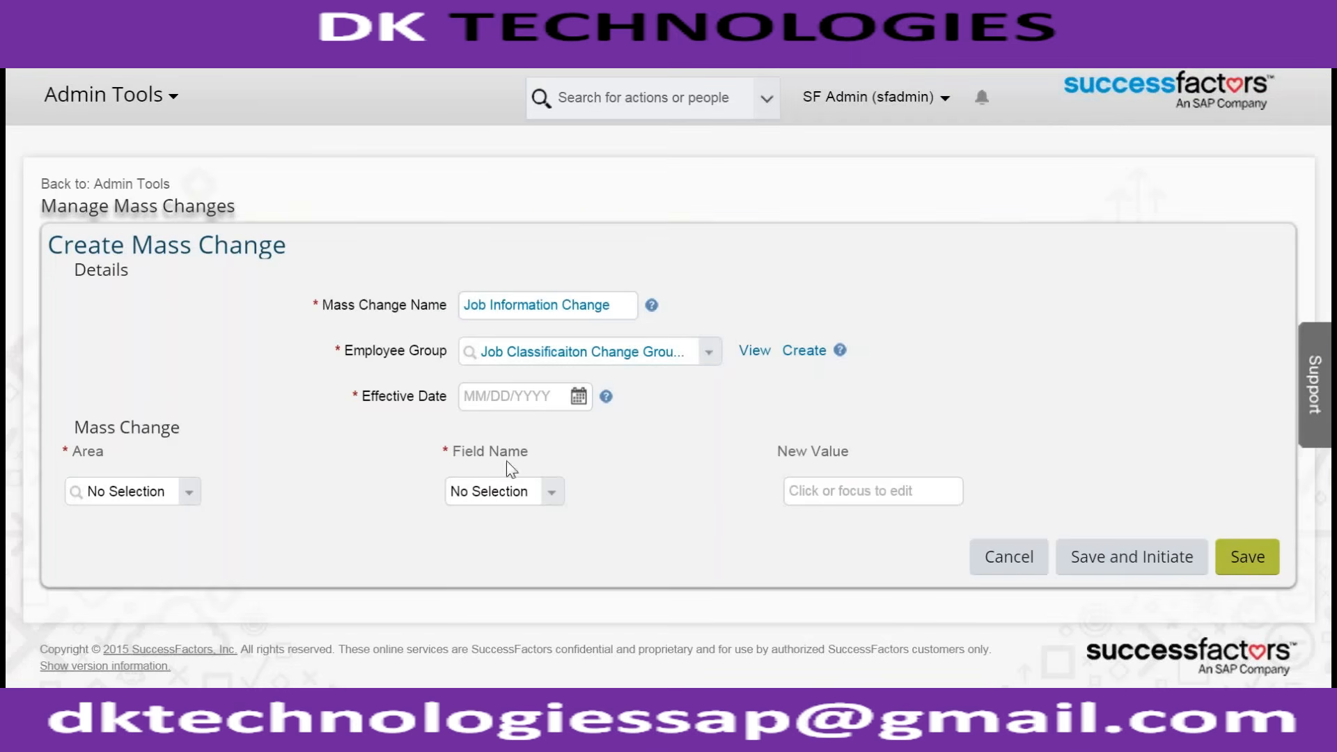
pyautogui.click(579, 396)
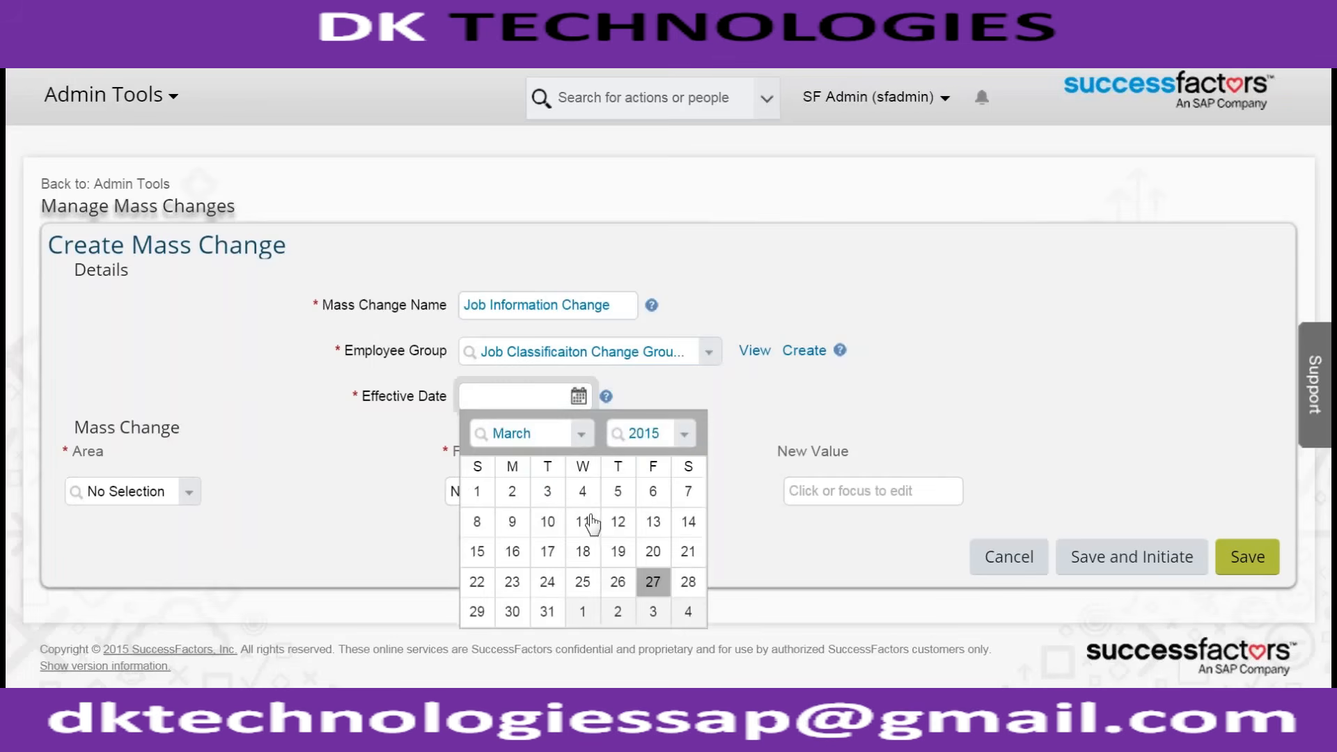
pyautogui.click(617, 583)
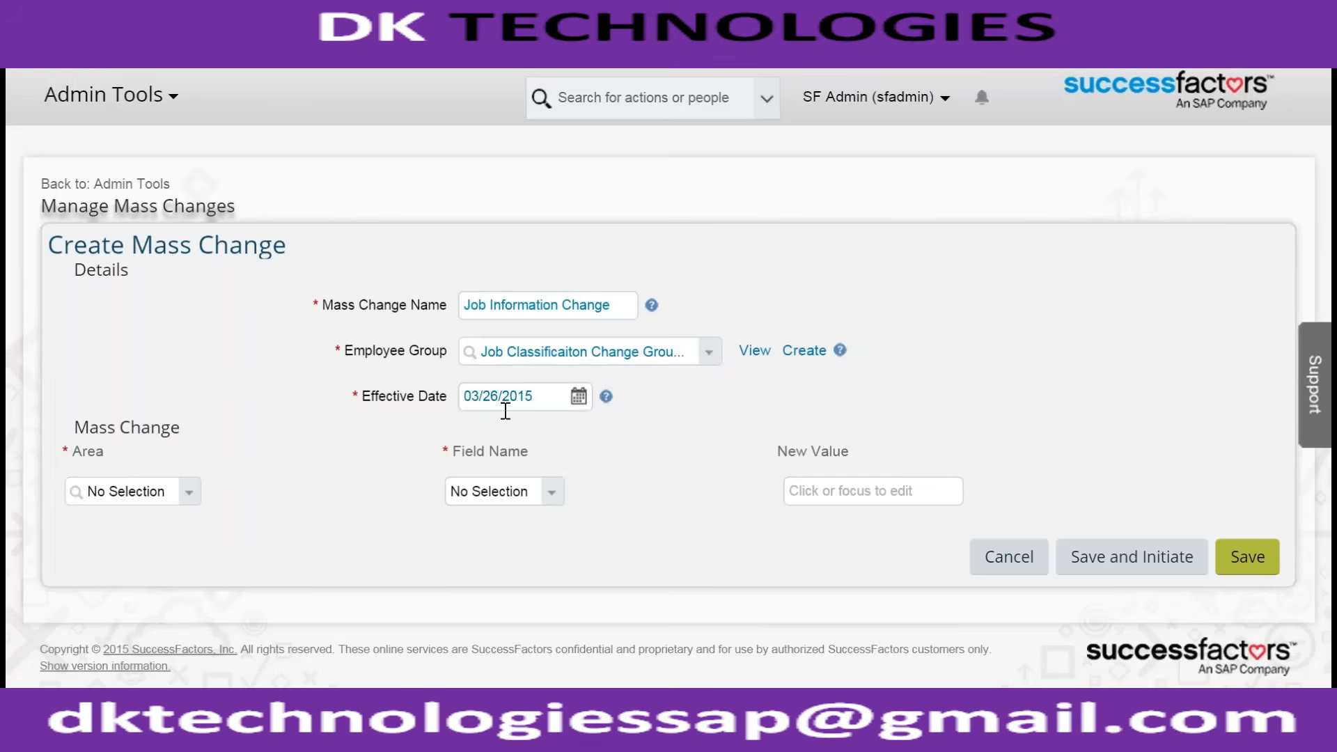
# Set the first mass change row to the area Job Information and the field Job Classification
pyautogui.click(188, 492)
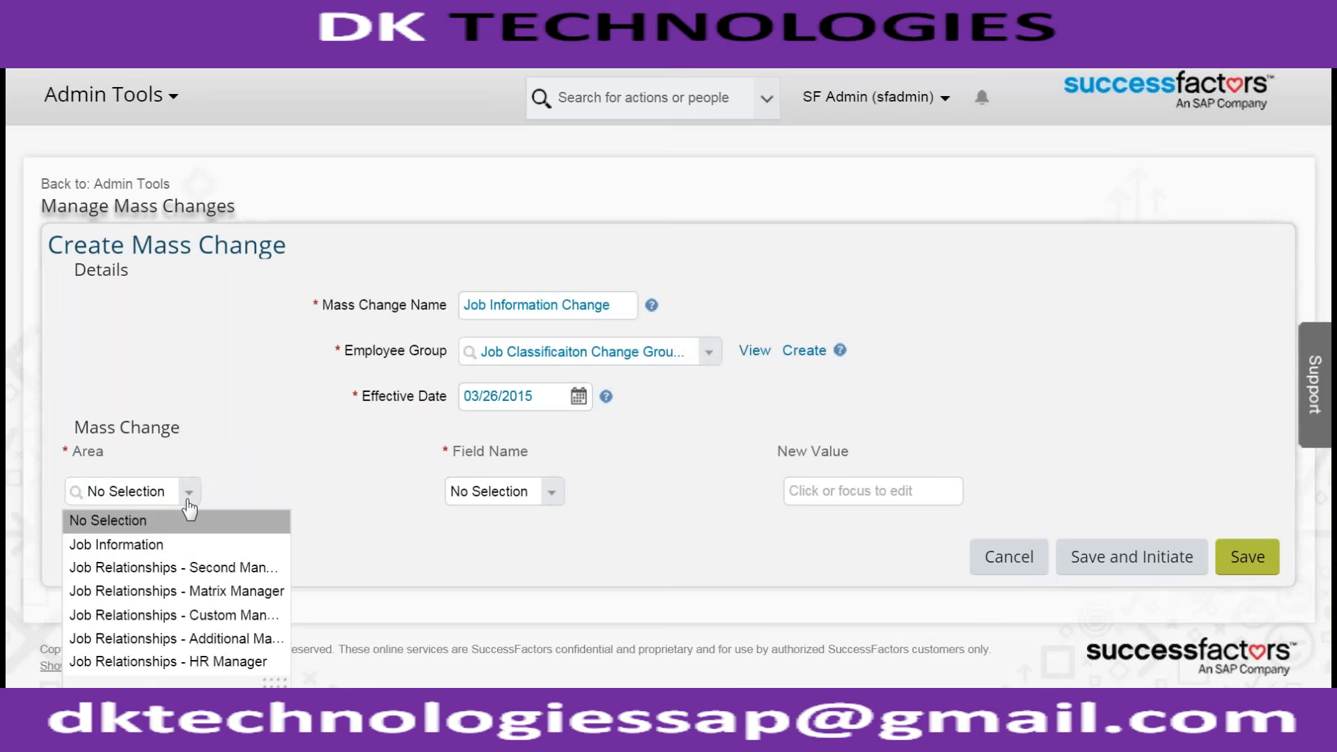
pyautogui.click(174, 545)
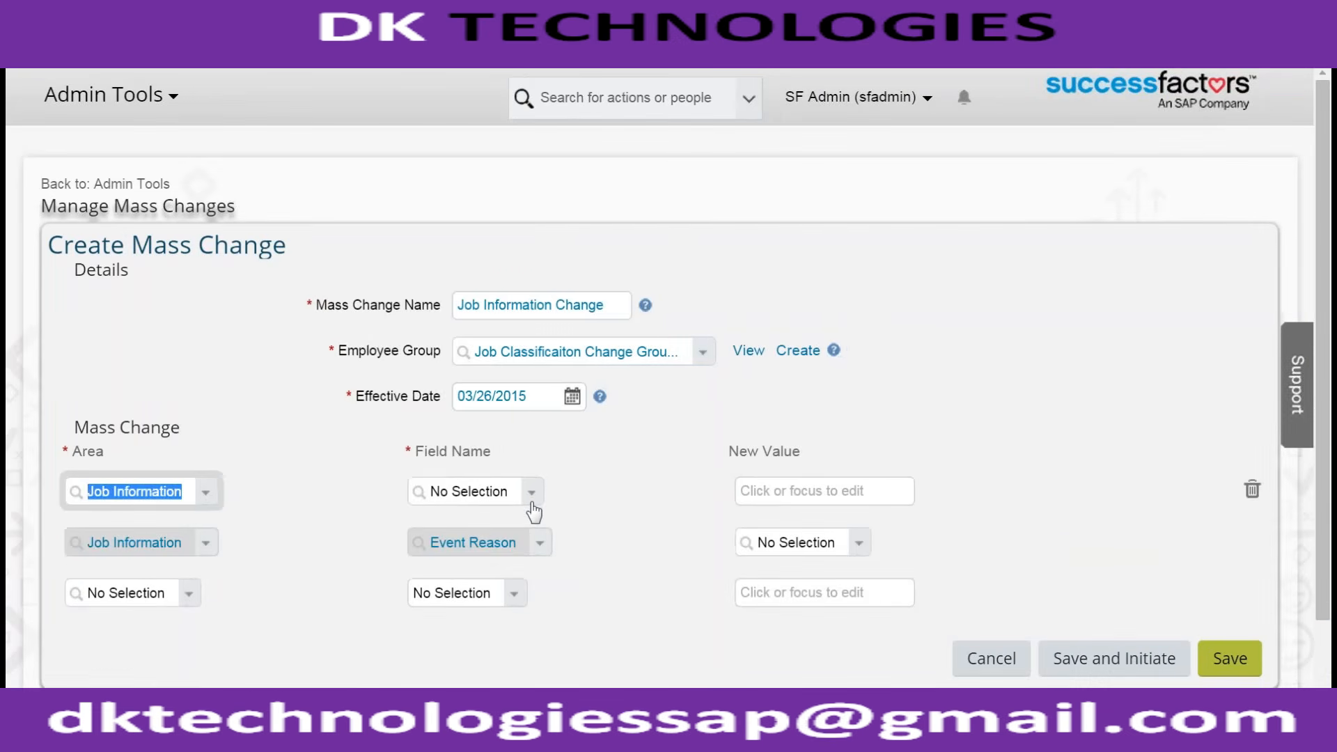
pyautogui.click(533, 494)
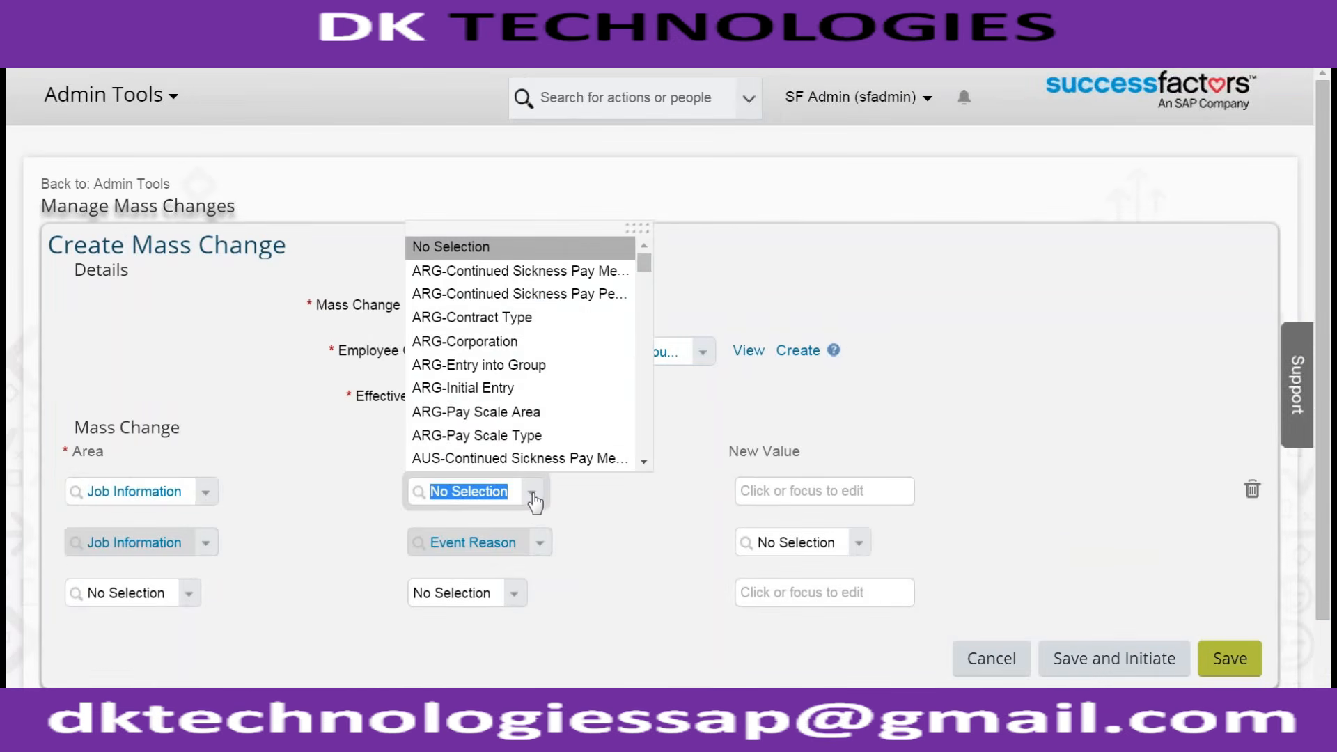
pyautogui.write('job class')
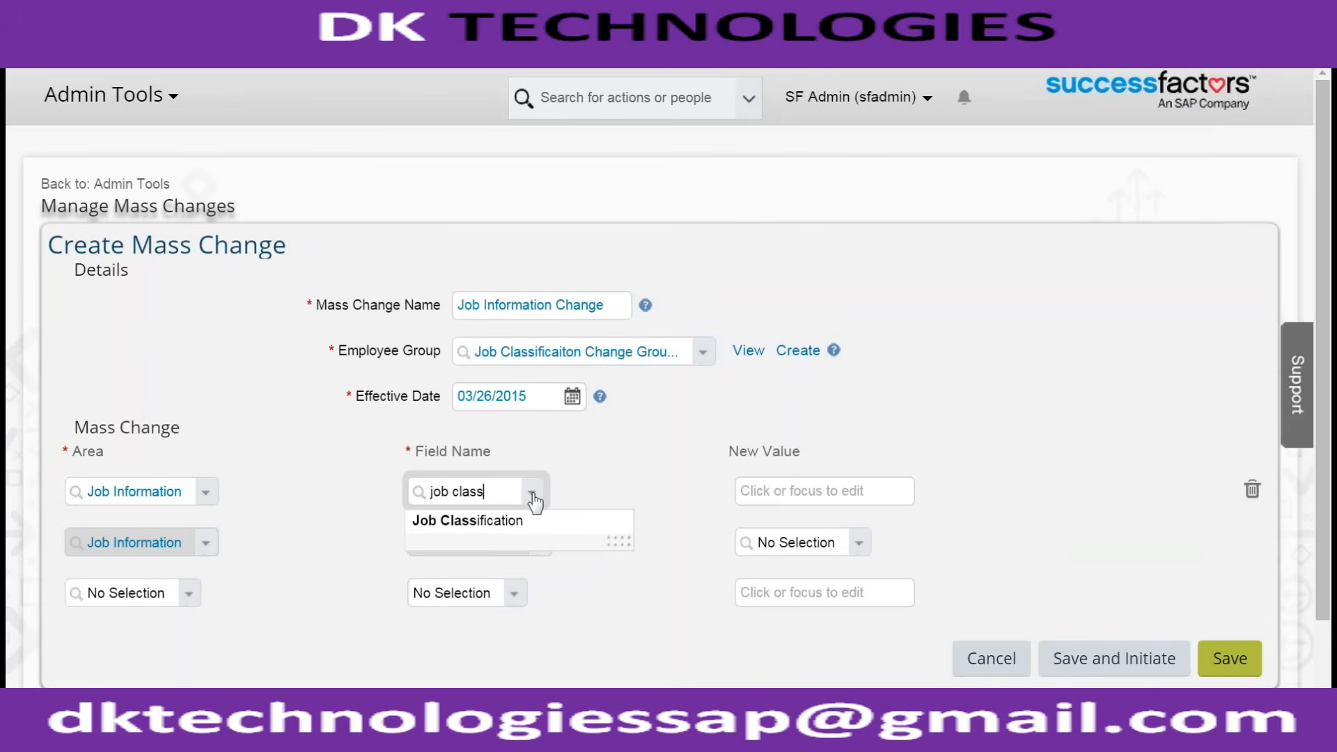
pyautogui.press('Return')
# Choose Engineer (ENG) as the new value for Job Classification
pyautogui.click(876, 501)
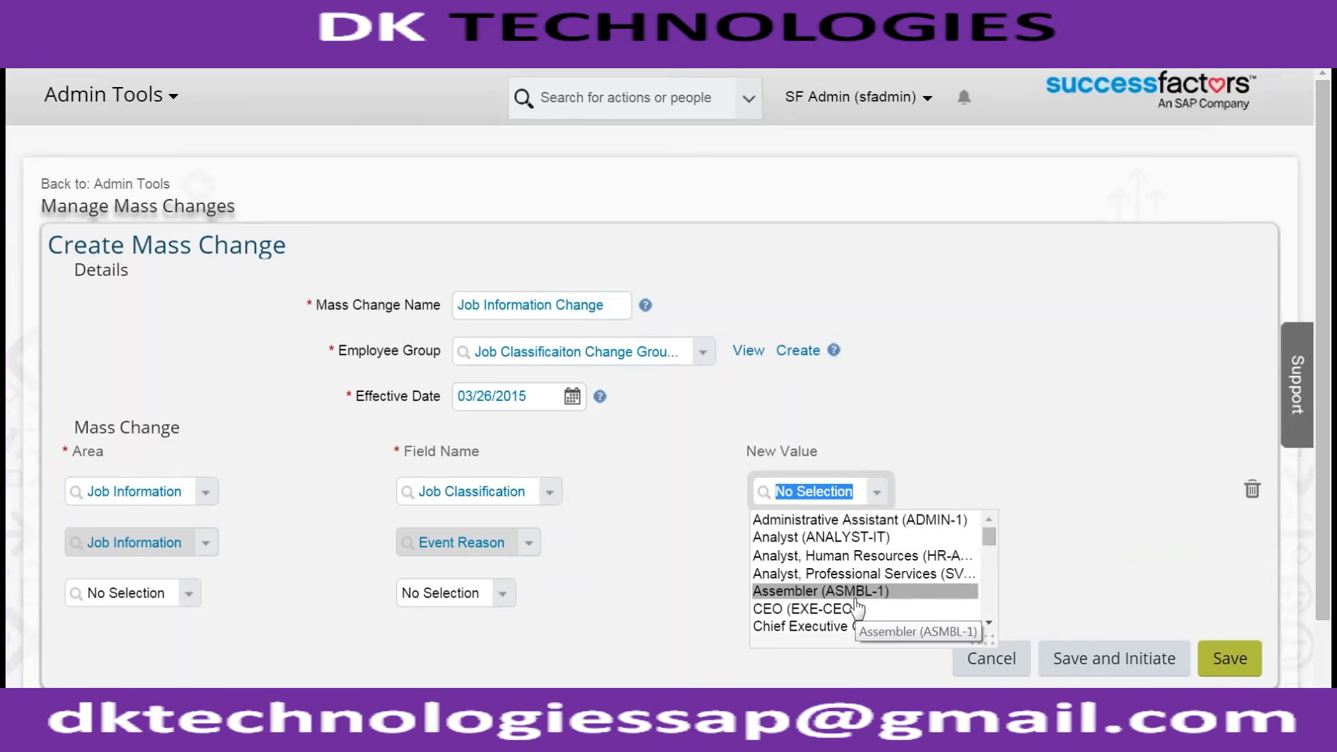
pyautogui.scroll(-2, 851, 591)
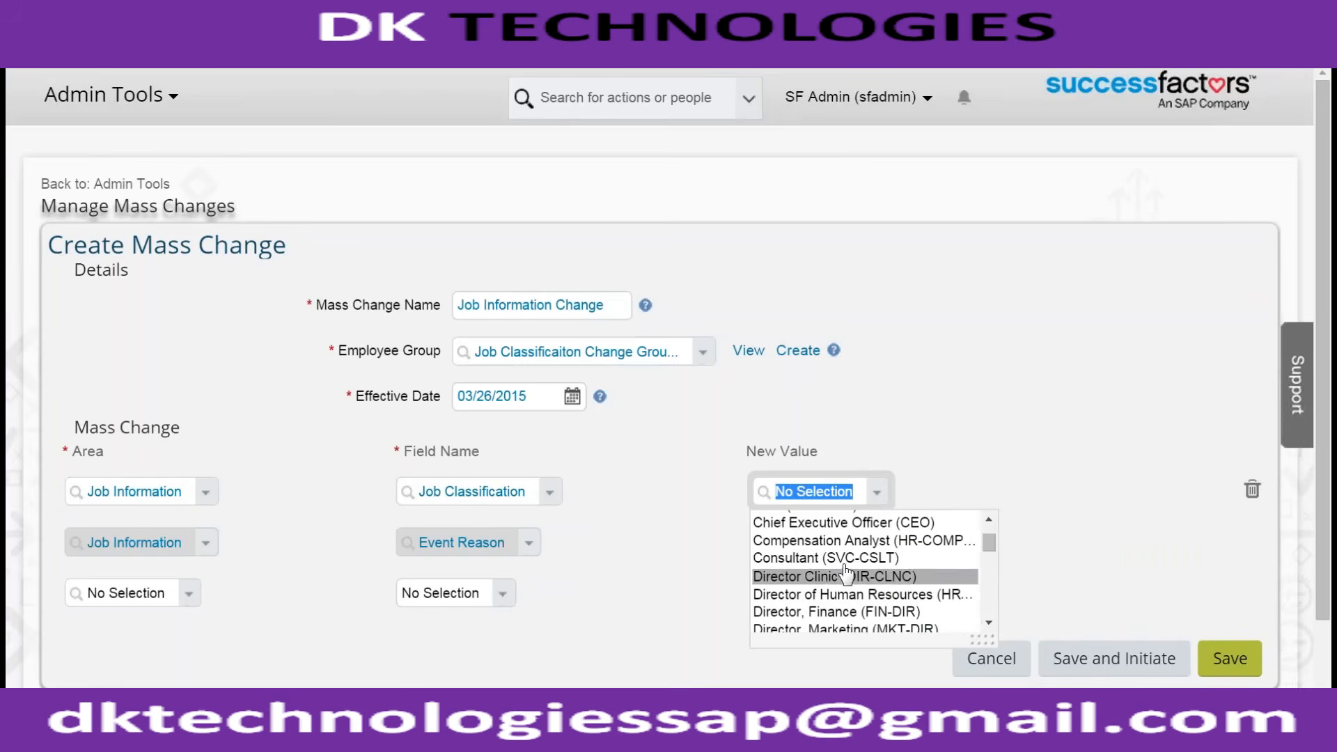
pyautogui.scroll(-2, 846, 557)
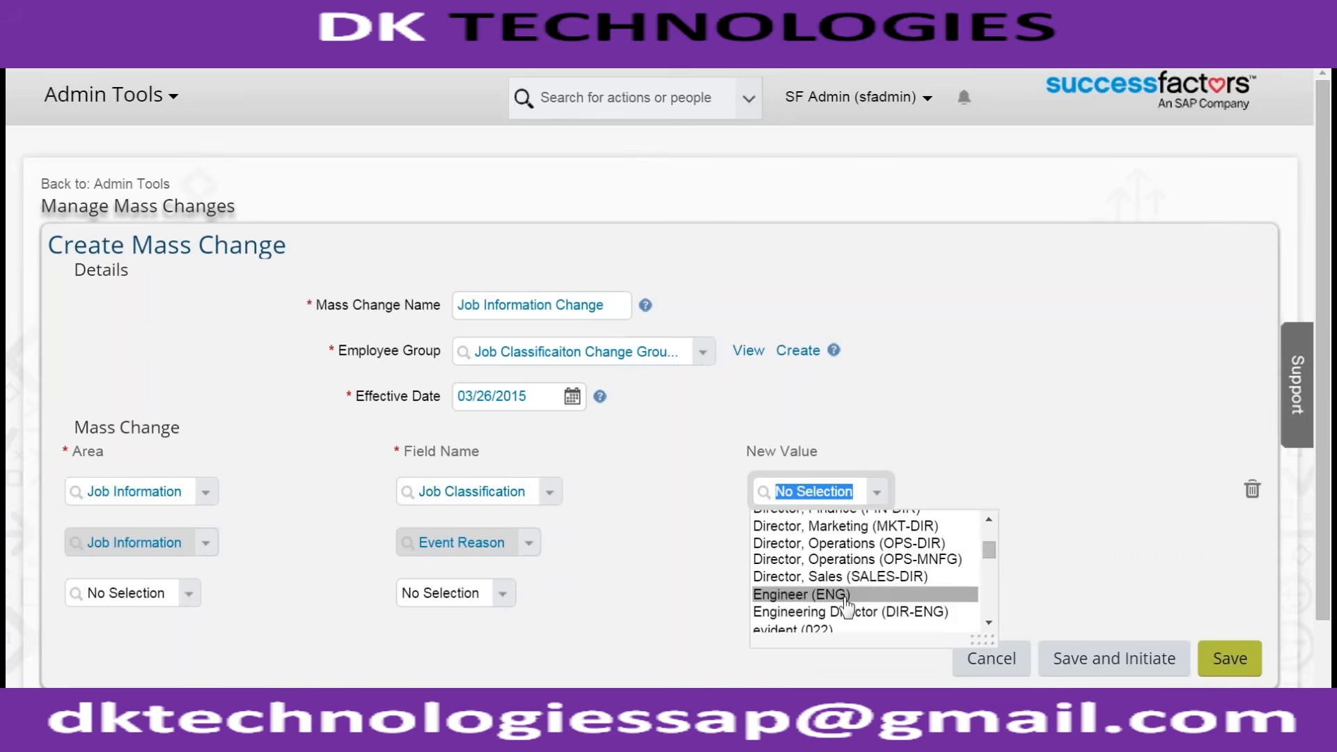
pyautogui.click(845, 596)
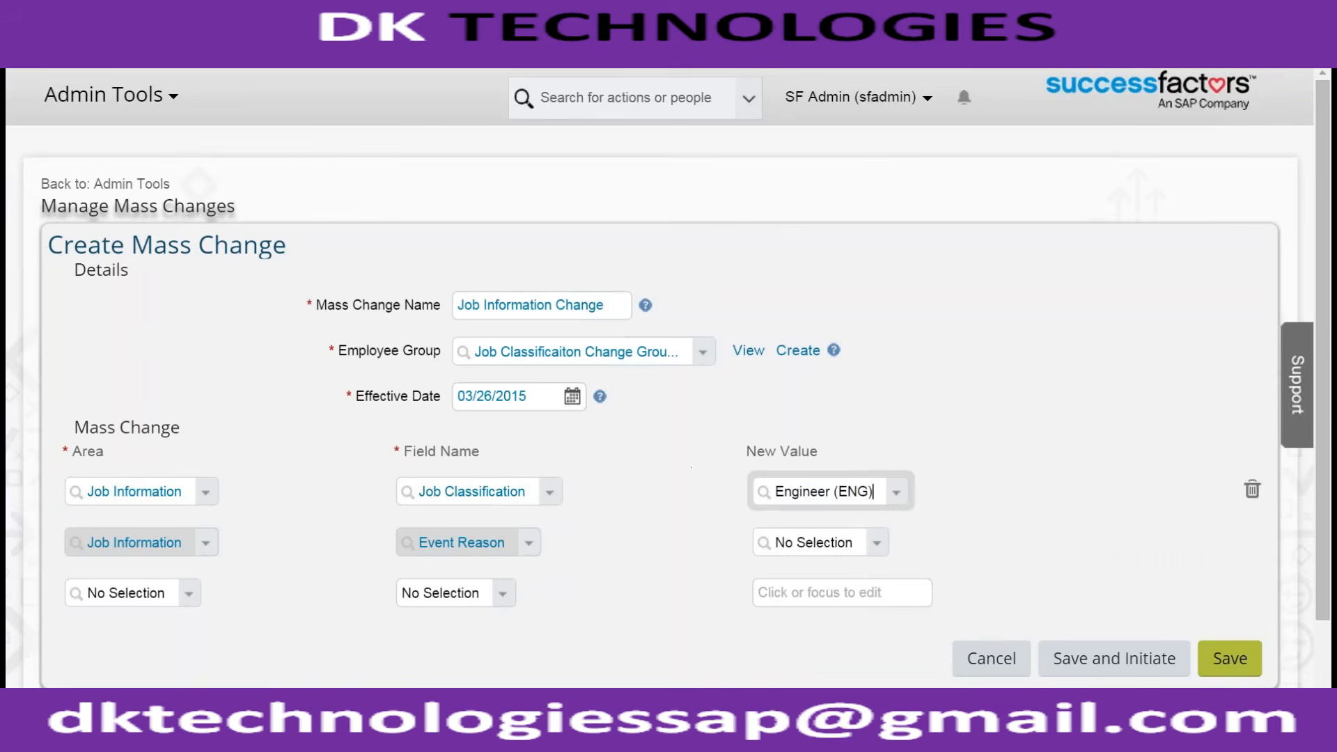
# Set the new value of the Event Reason row to Job Re-Classification (POSJRC)
pyautogui.click(850, 544)
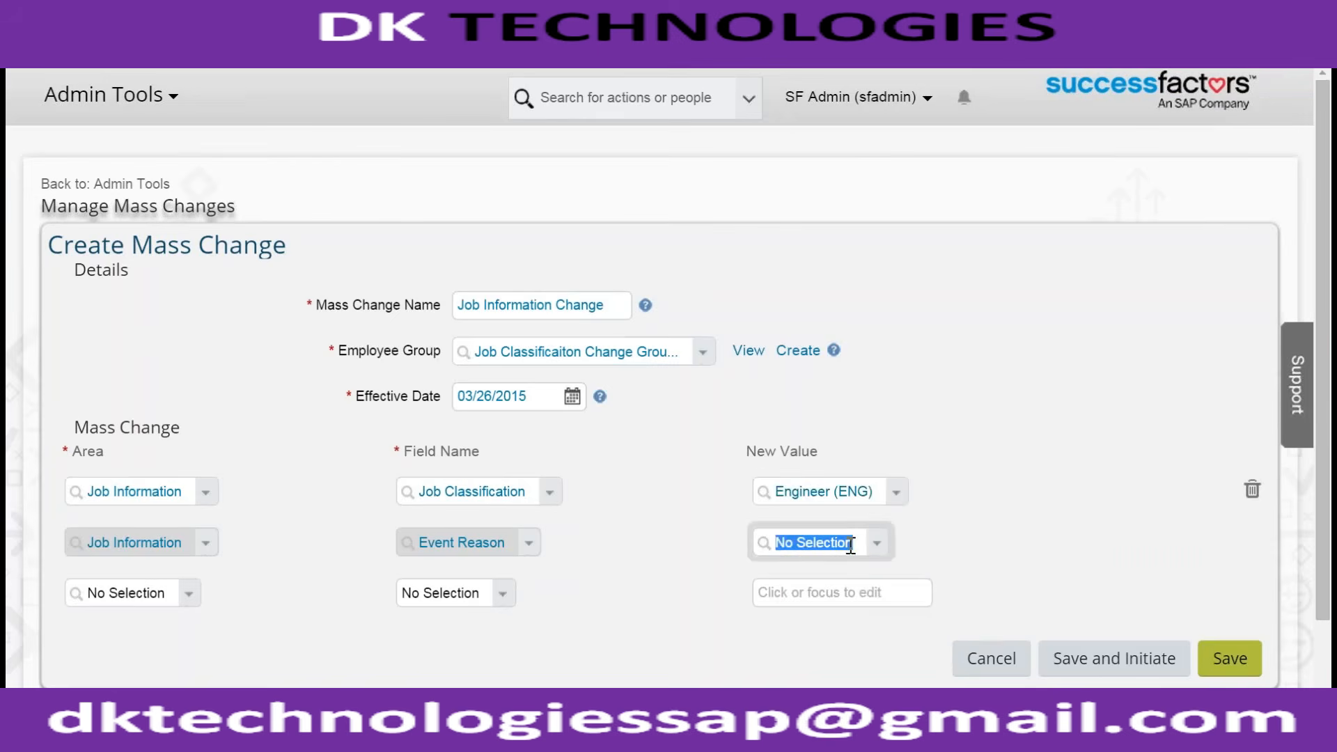
pyautogui.write('job class')
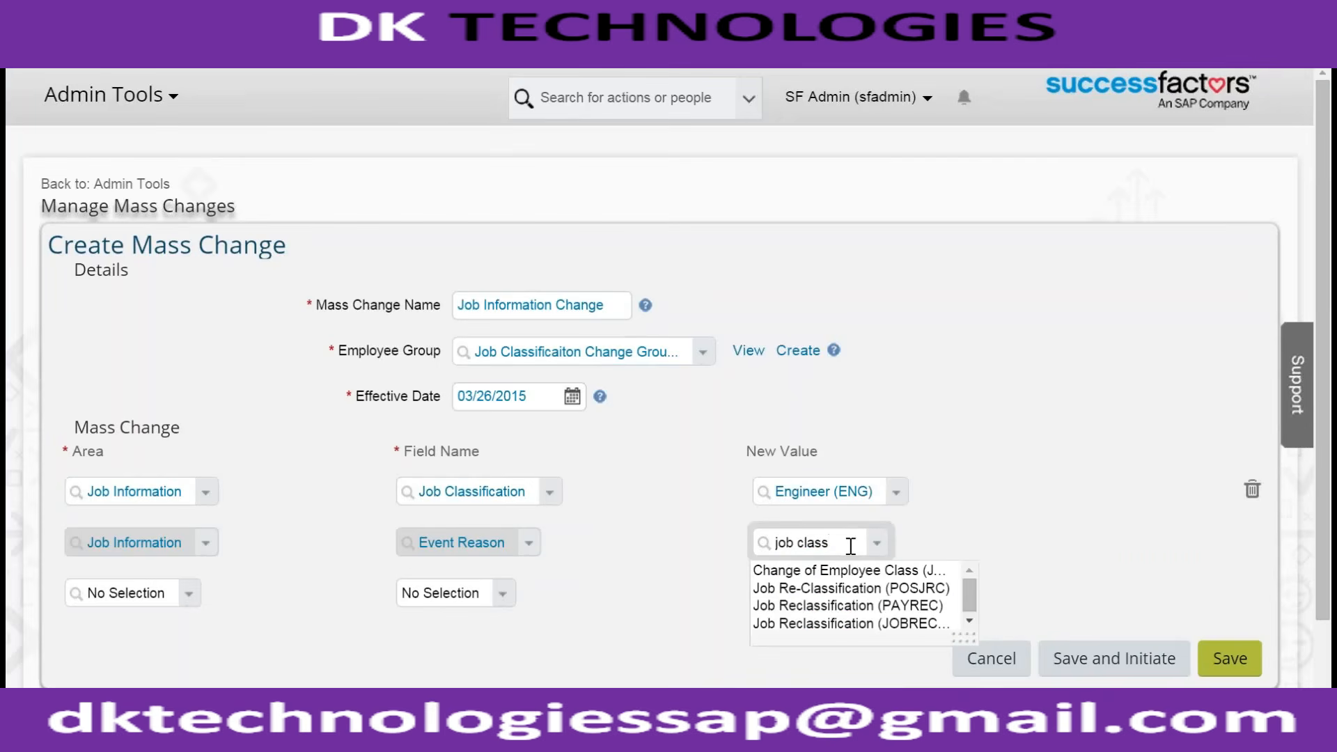
pyautogui.click(870, 589)
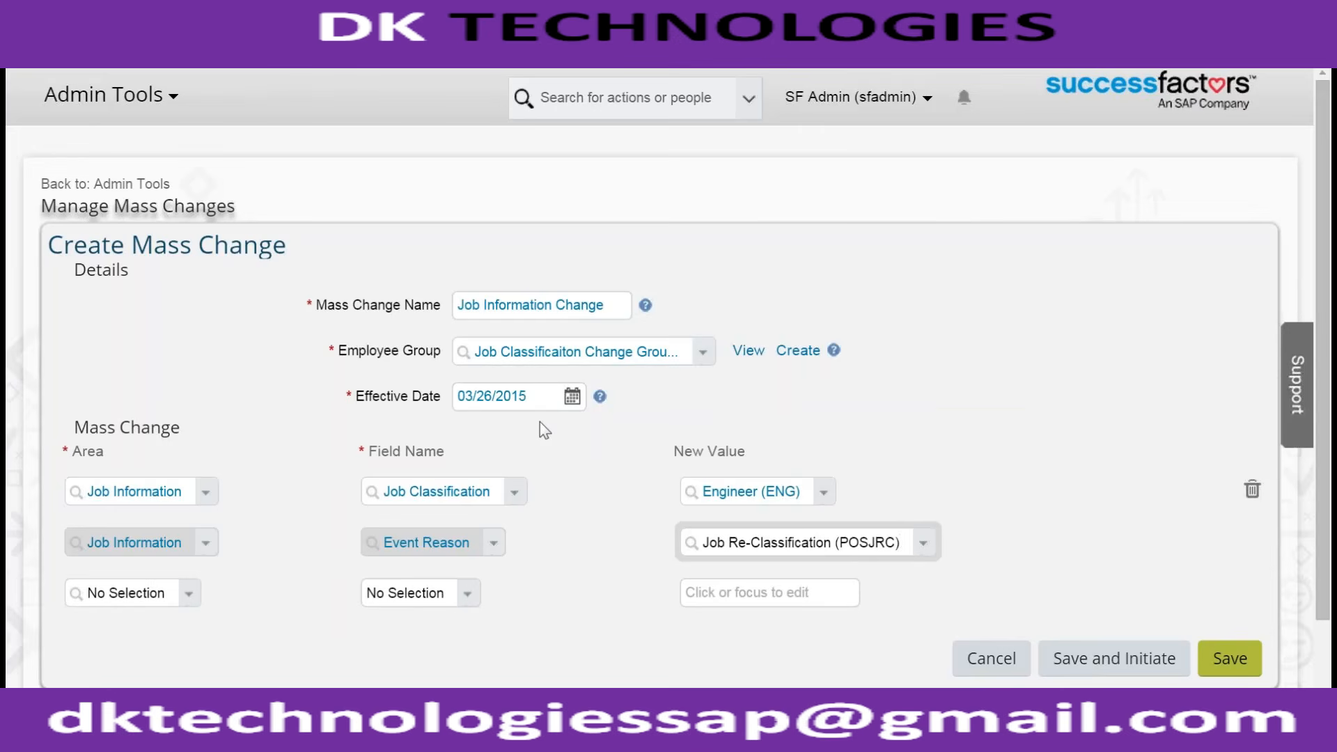
# Save and initiate the mass change for the employee group, and check its status in the list
pyautogui.click(1127, 654)
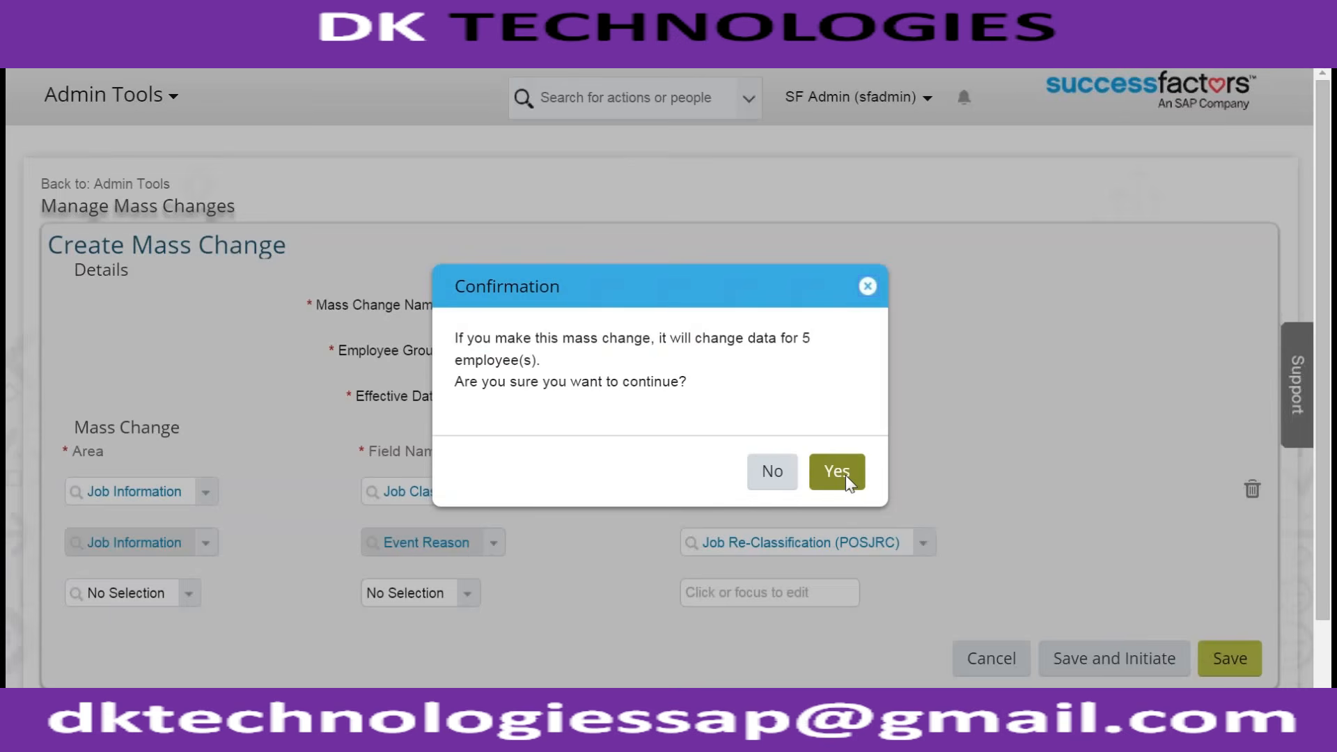
pyautogui.click(838, 472)
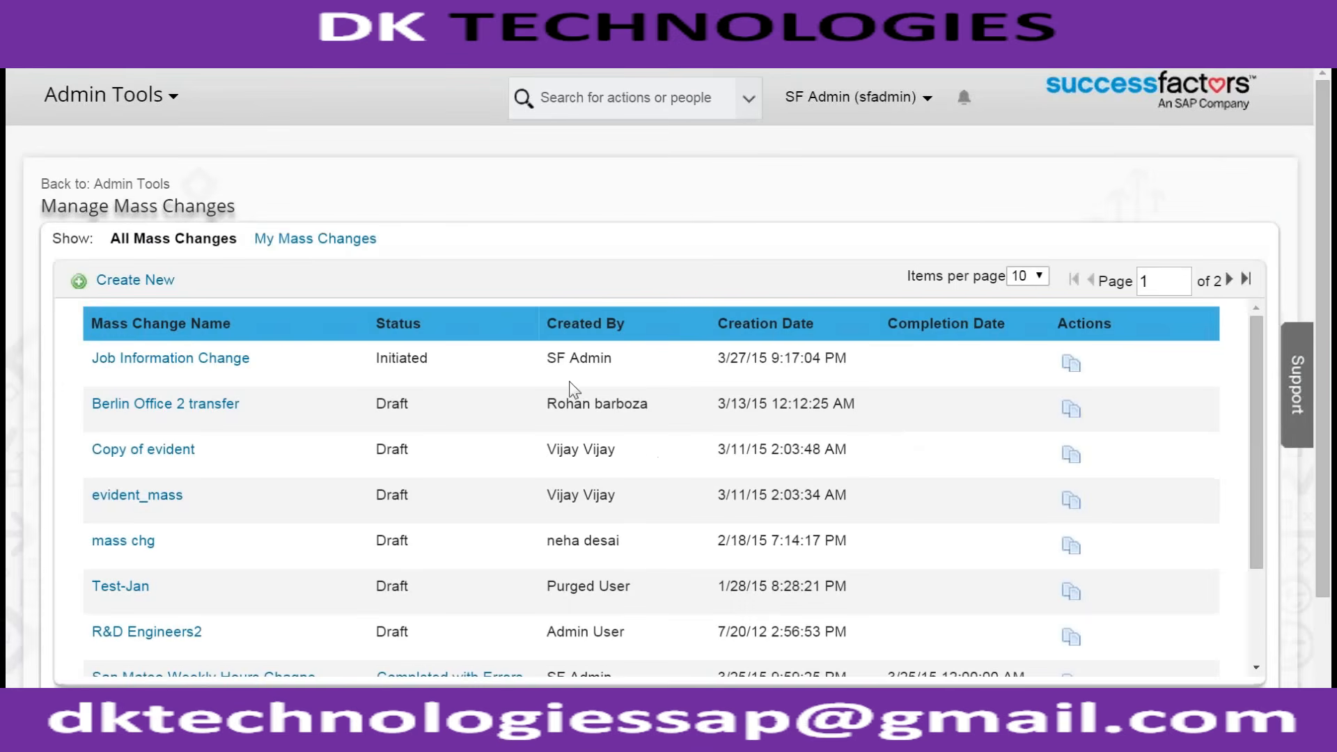
pyautogui.moveTo(432, 358); pyautogui.dragTo(374, 359)
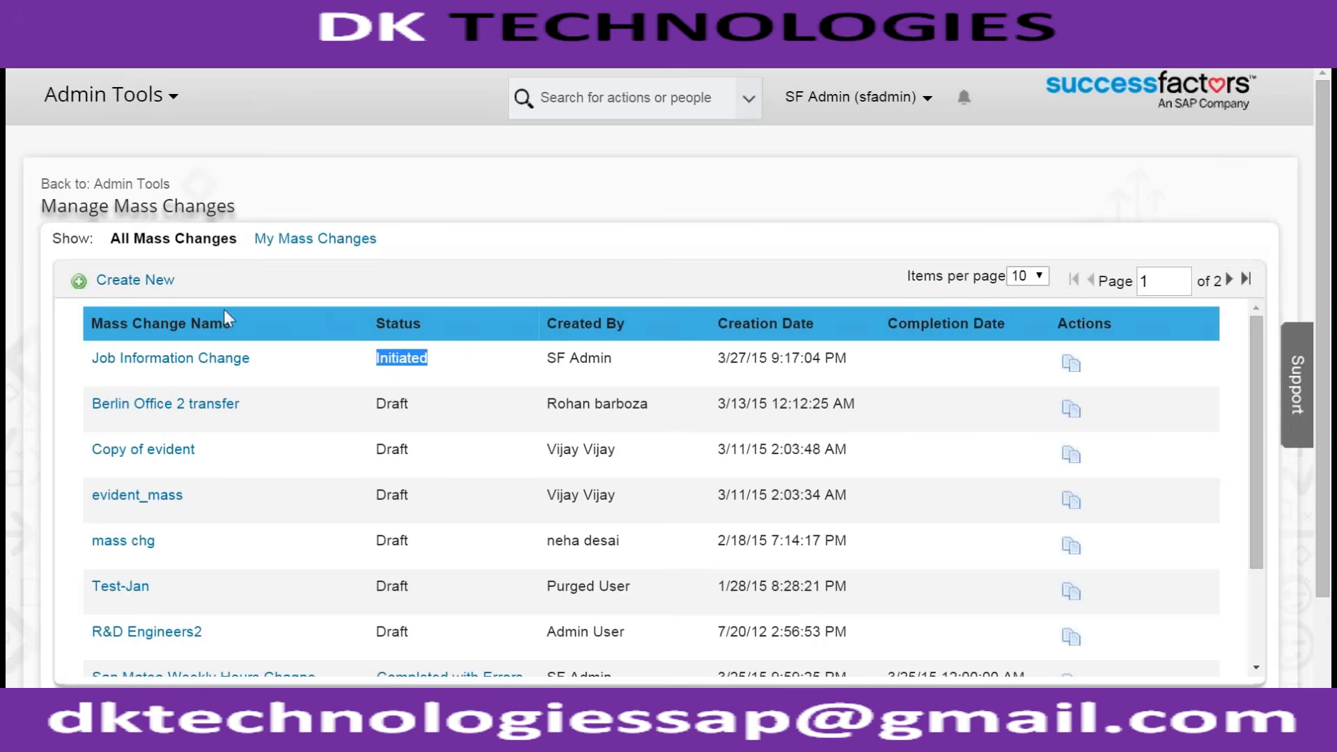
# Find the Monitor Jobs tool in Admin Tools and look through the submitted jobs for the mass change
pyautogui.click(132, 184)
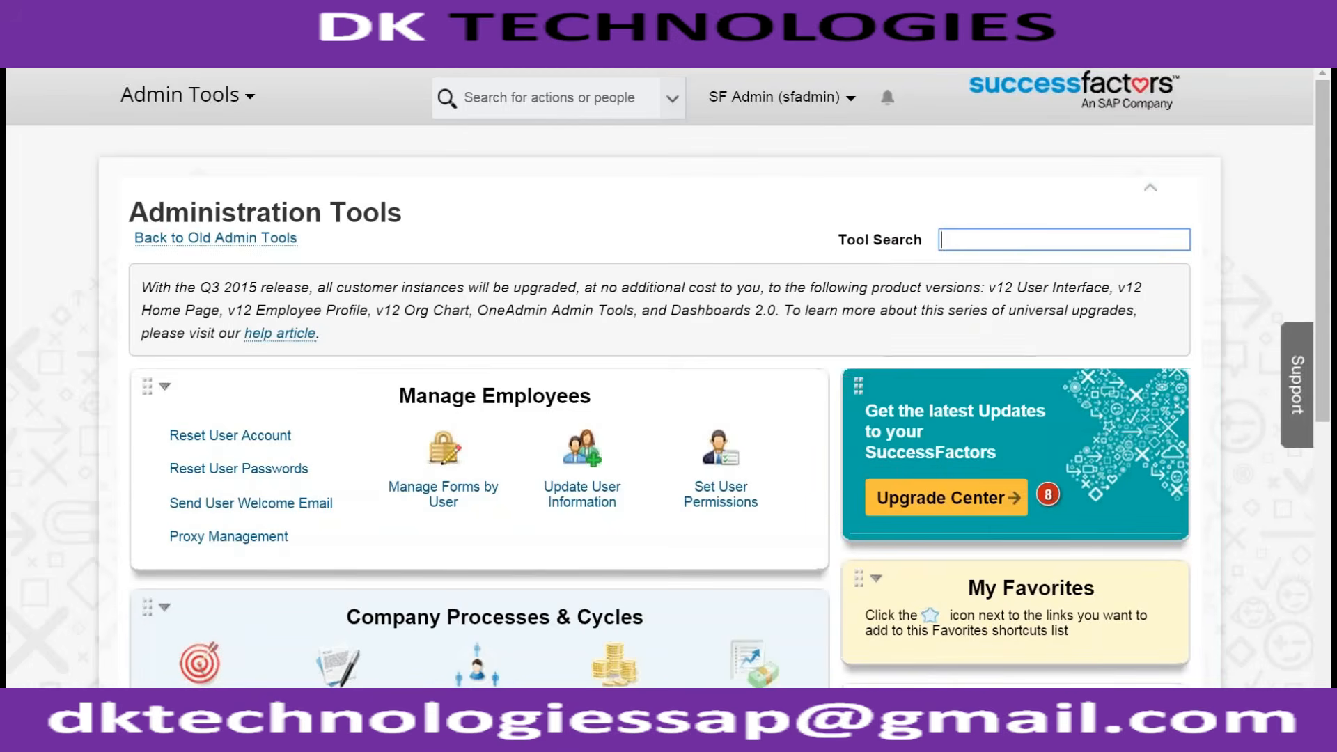
pyautogui.write('monitor job')
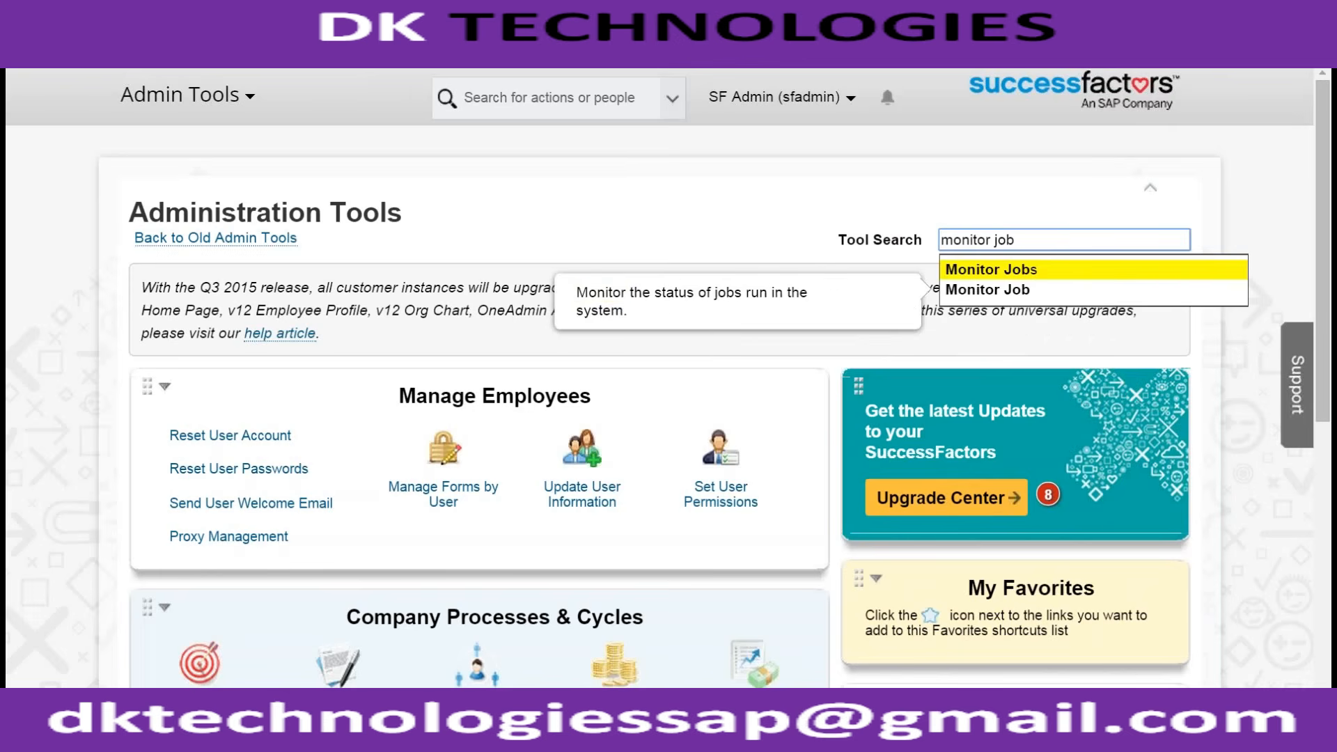
pyautogui.press('Return')
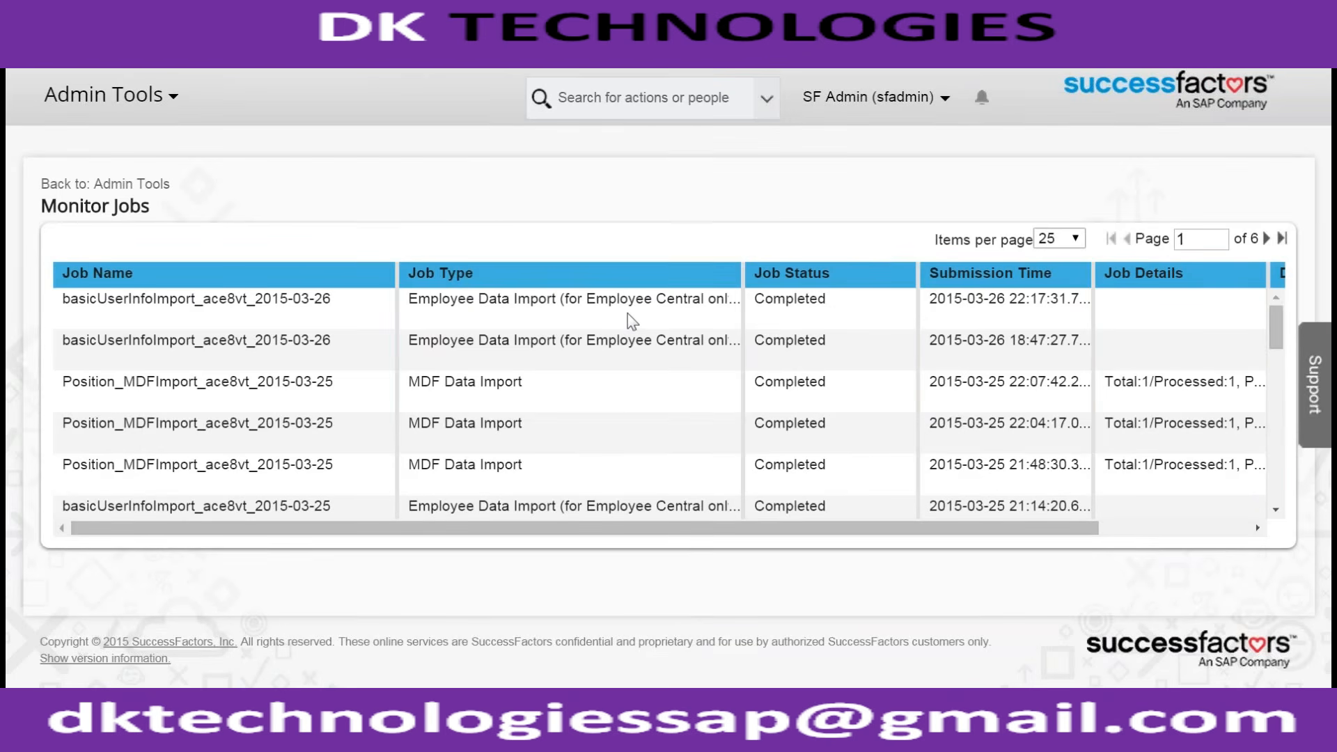
pyautogui.scroll(-7, 632, 322)
pyautogui.scroll(5, 631, 321)
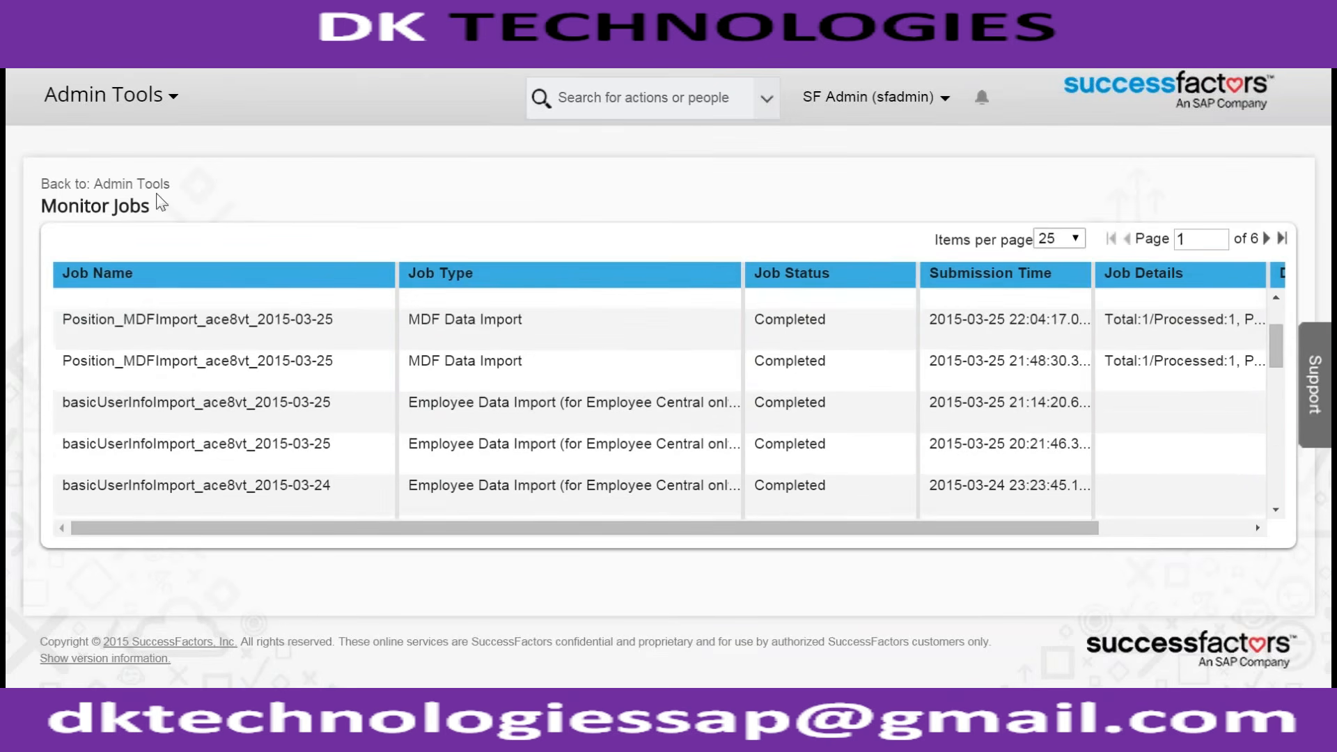
# Return to Manage Mass Changes, check the status of Job Information Change, and open its details
pyautogui.click(133, 184)
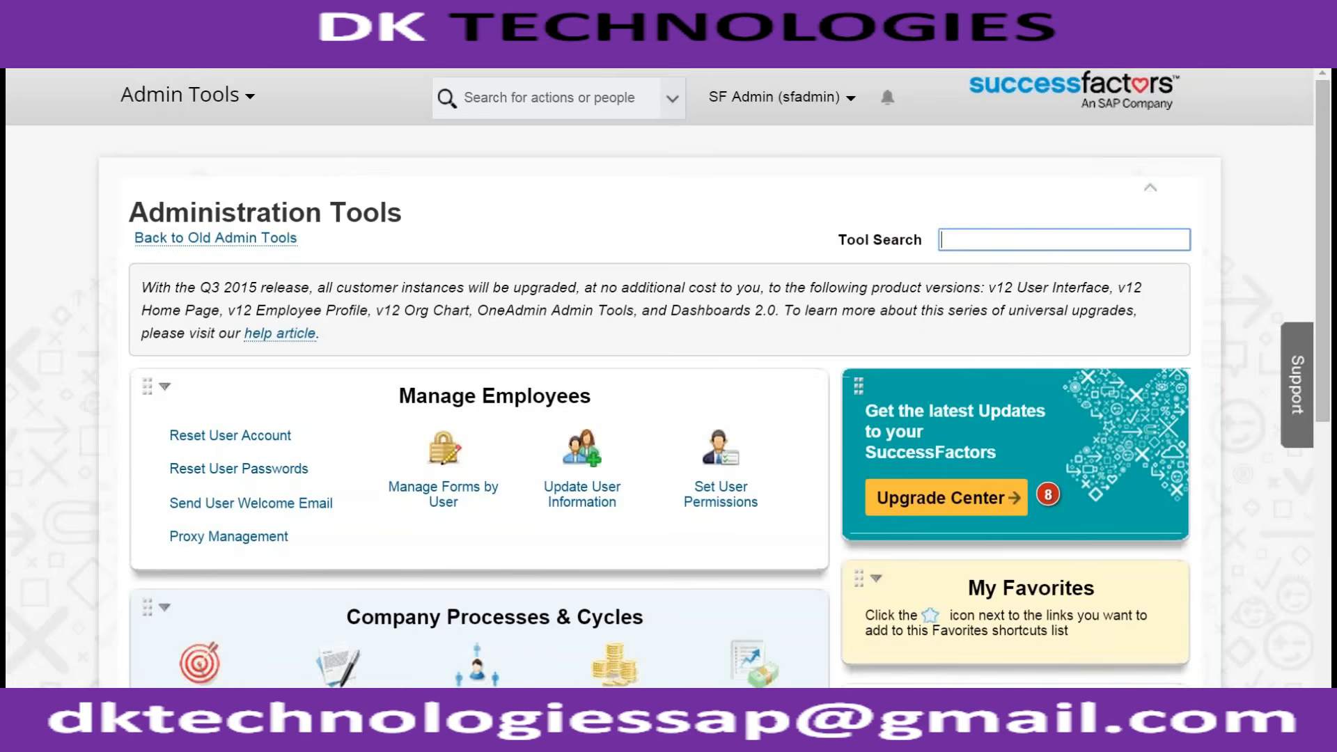
pyautogui.write('manage mass')
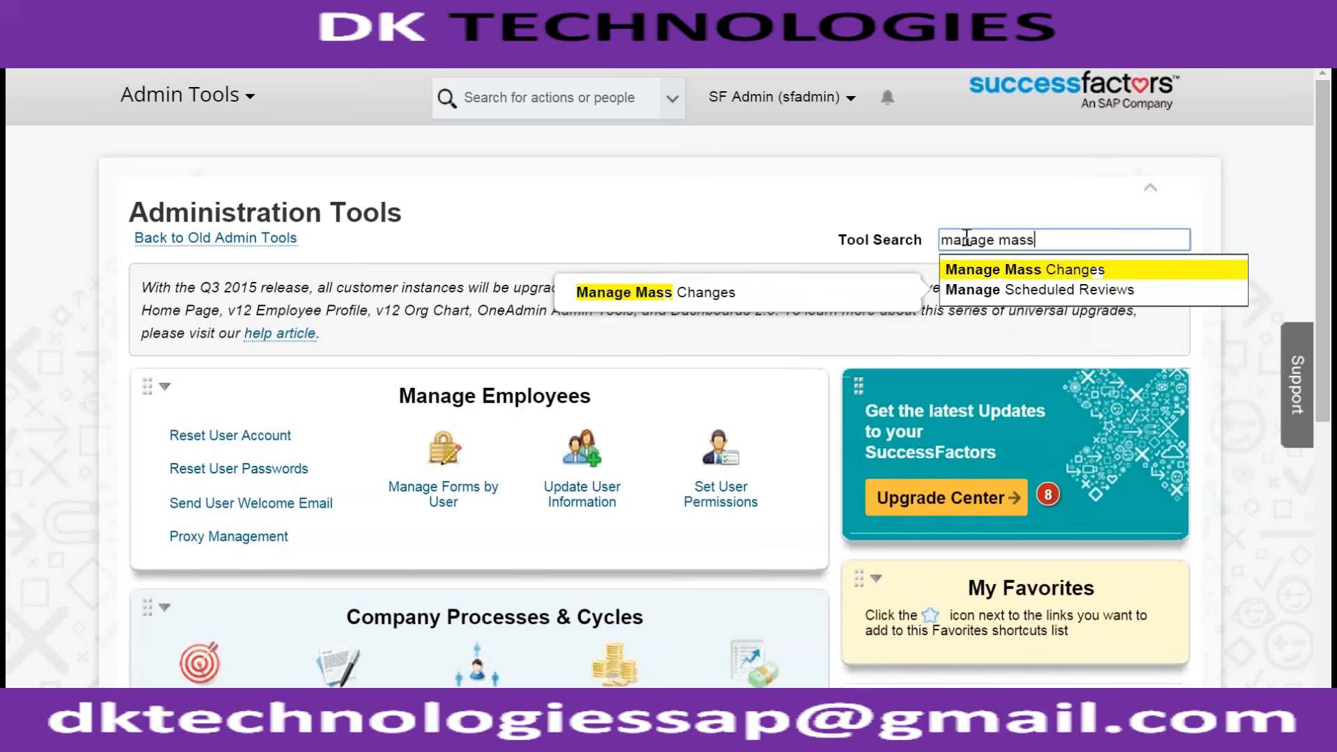
pyautogui.press('Return')
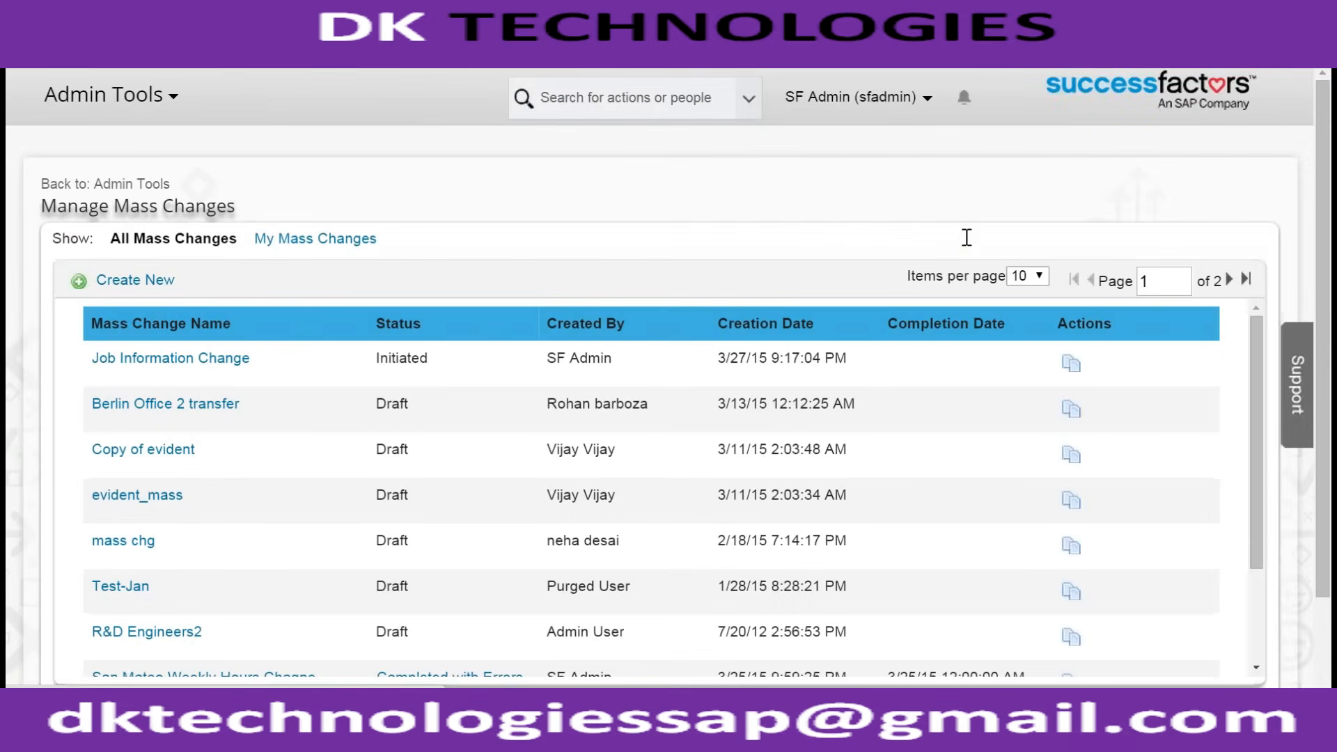
pyautogui.tripleClick(440, 373)
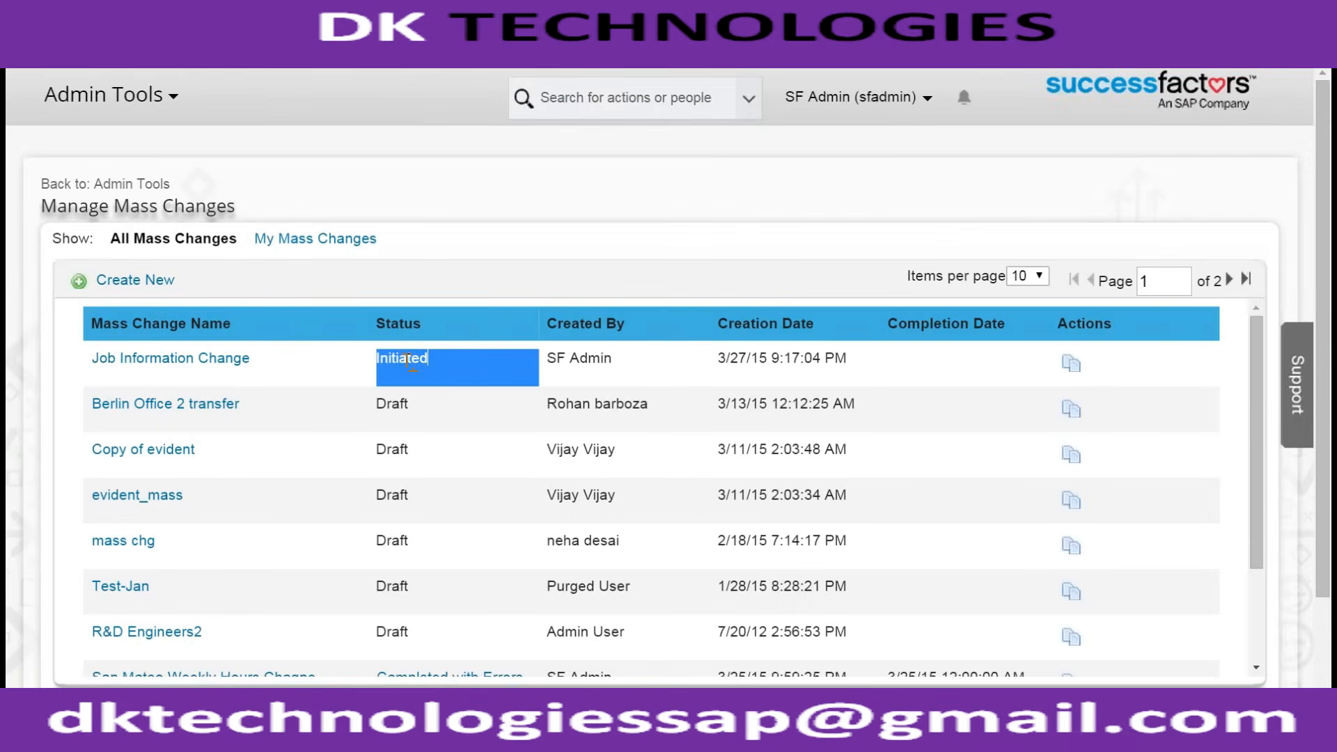
pyautogui.click(220, 359)
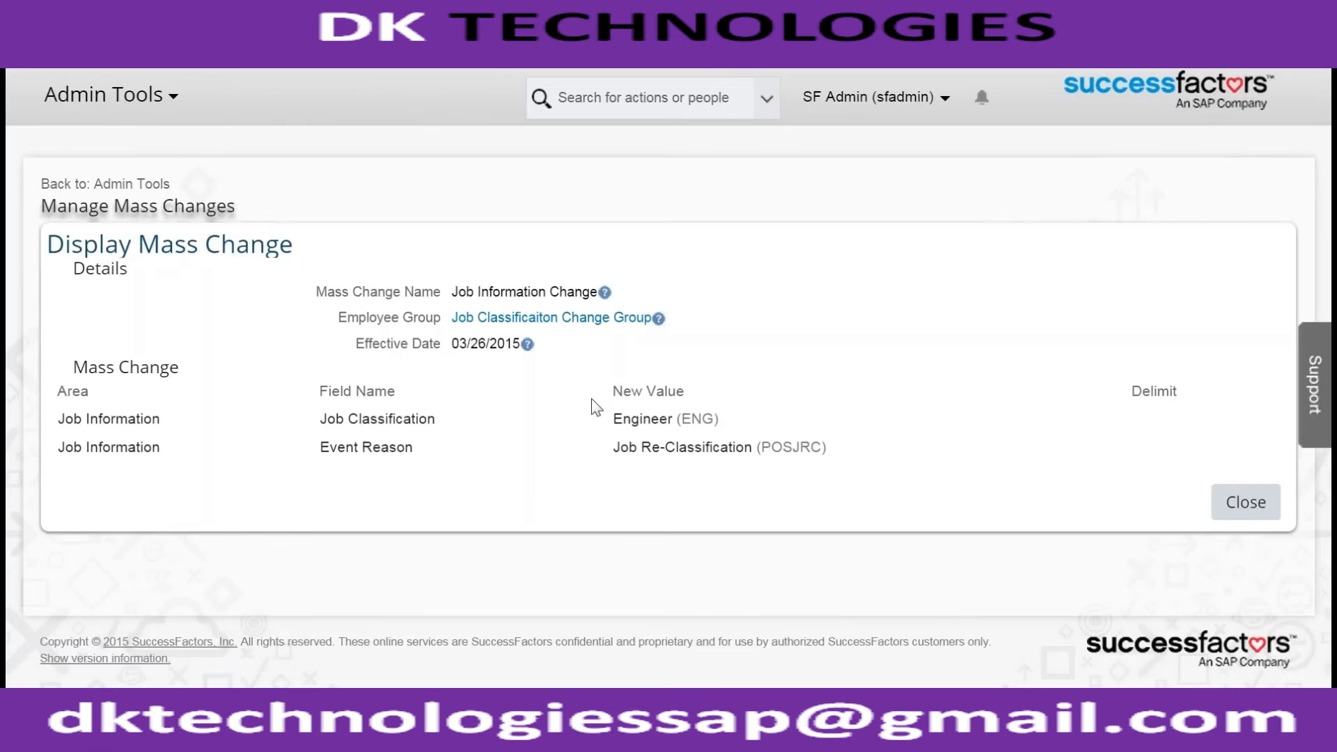
# Leave the mass change details, return to Admin Tools and open Manage Permission Roles under Set User Permissions
pyautogui.click(128, 186)
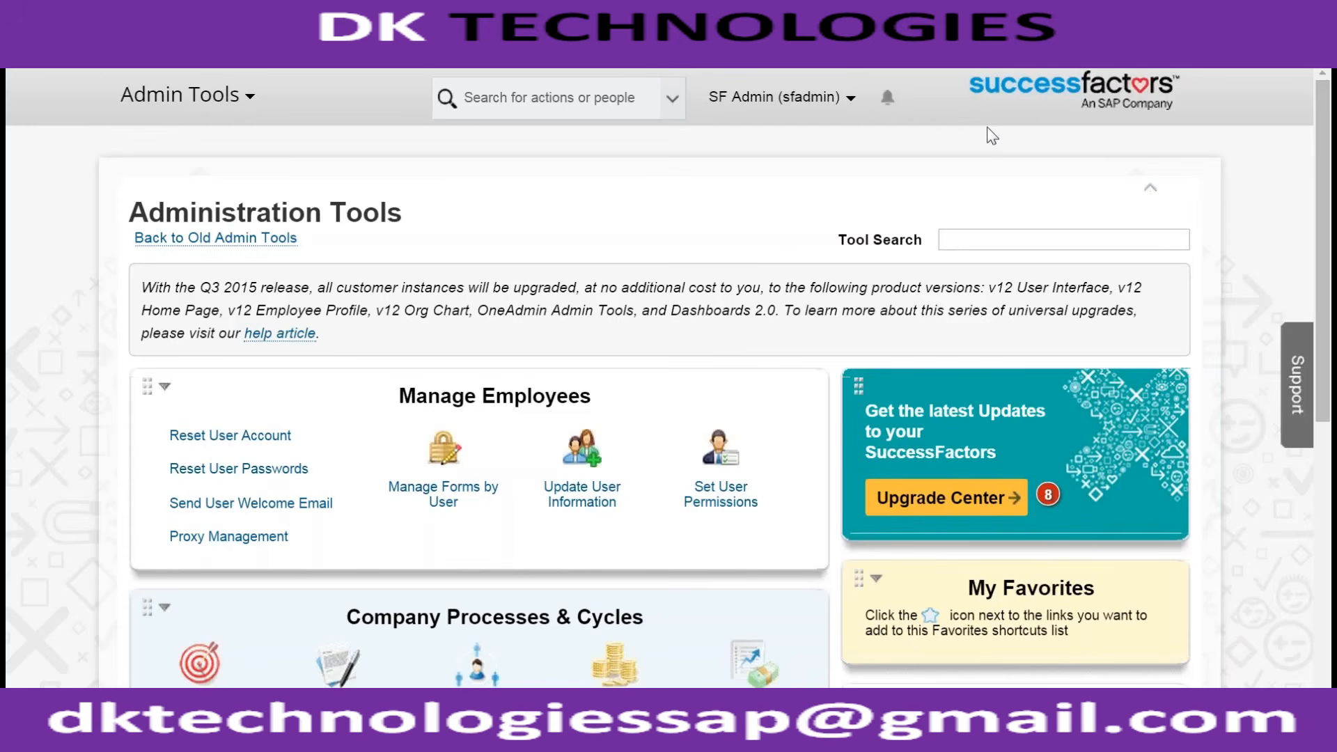
pyautogui.tripleClick(909, 293)
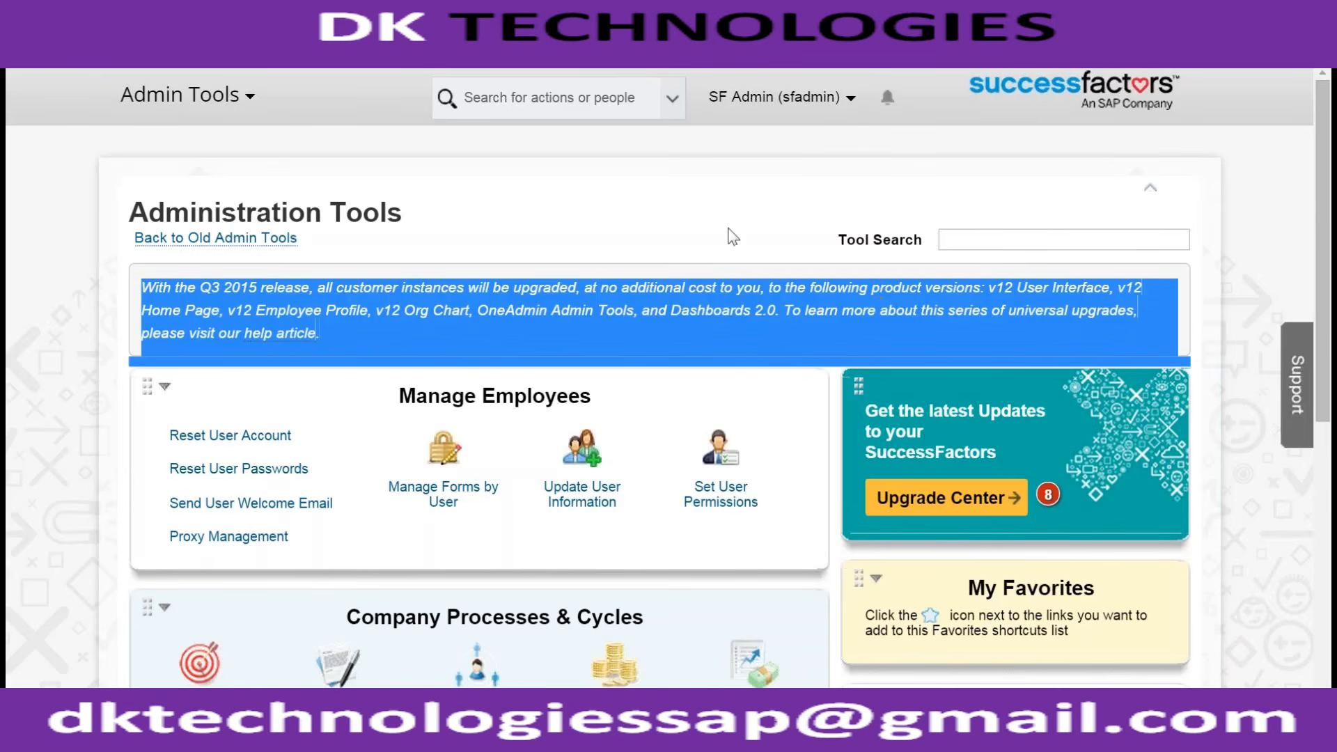
pyautogui.click(721, 101)
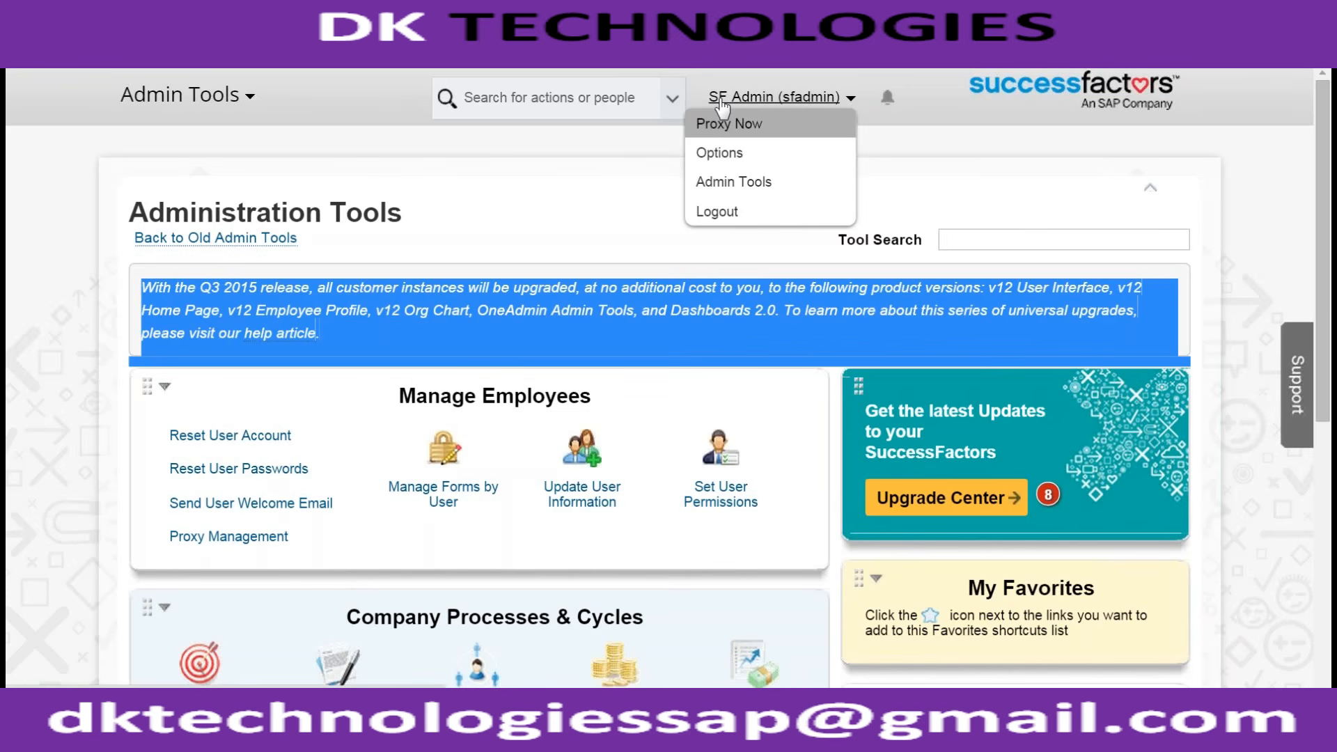
pyautogui.click(724, 182)
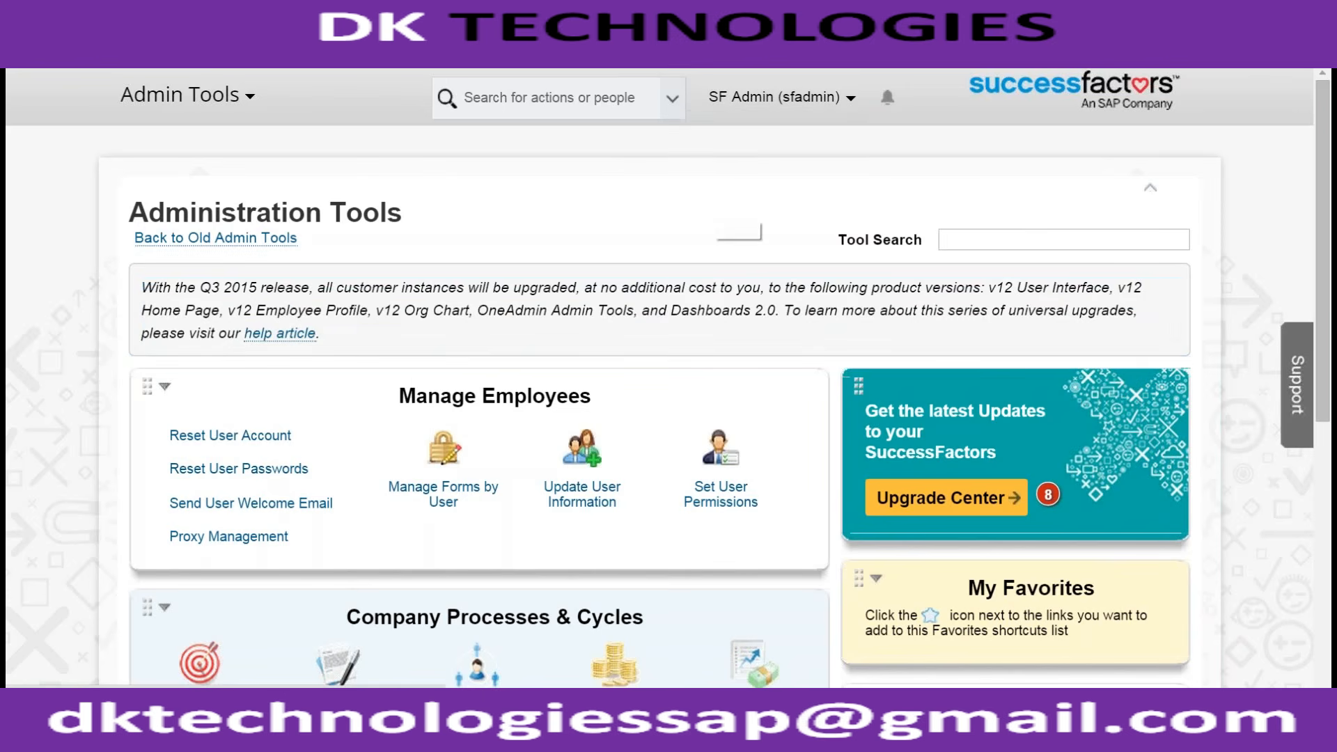
pyautogui.scroll(-3, 688, 490)
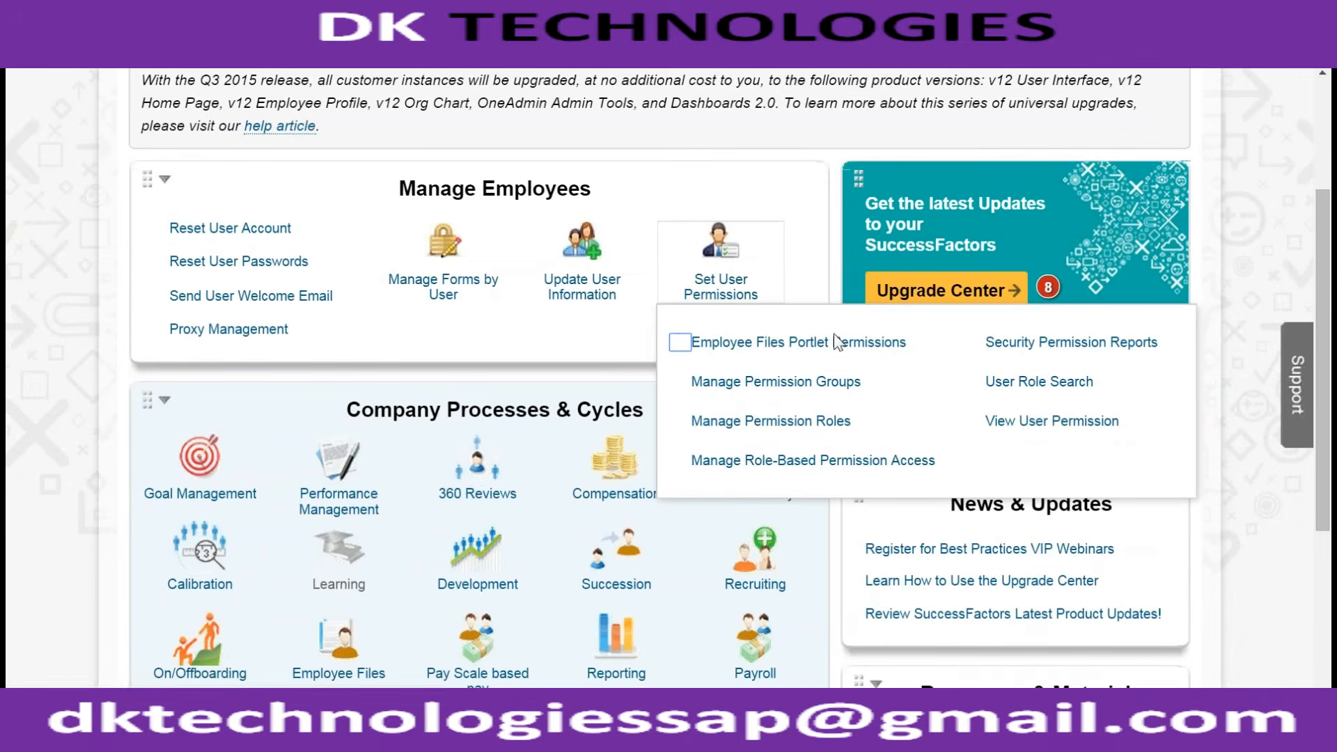
pyautogui.click(792, 420)
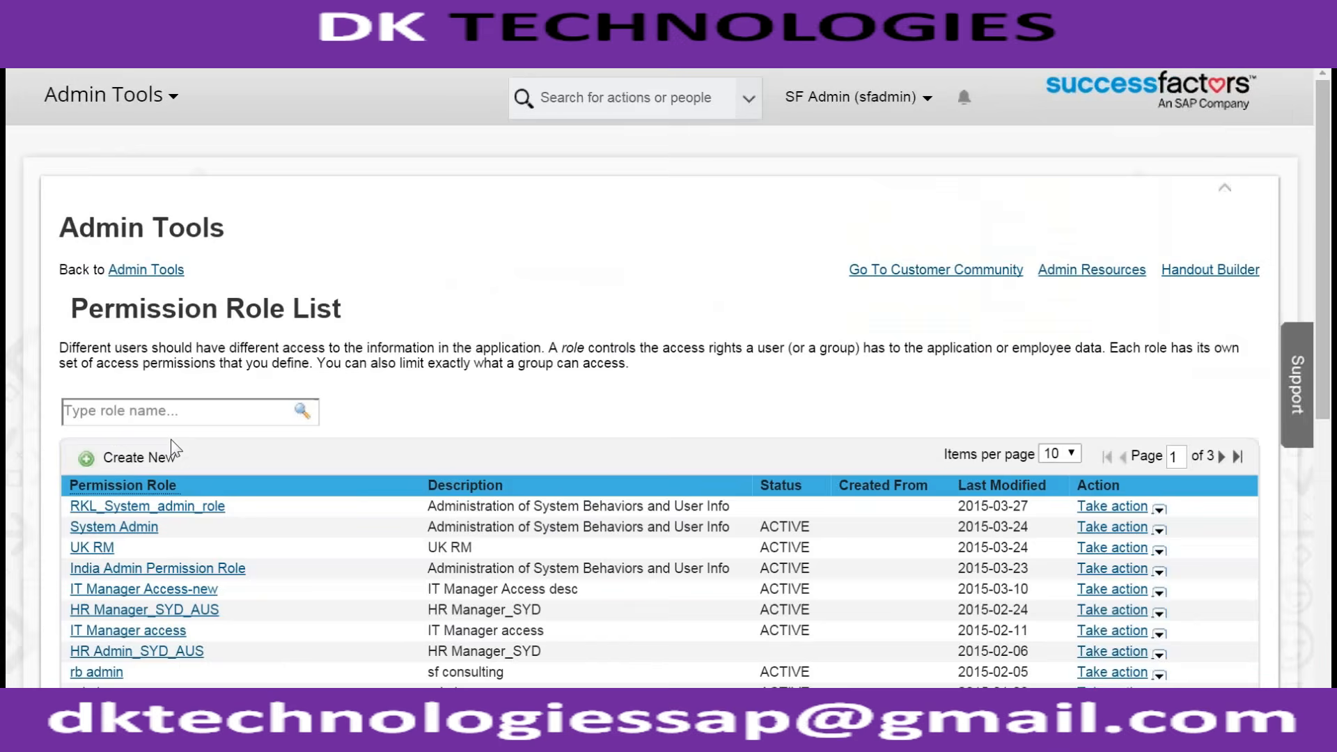
# Open the System Admin role from the permission role list and bring up its permission settings
pyautogui.scroll(-3, 172, 449)
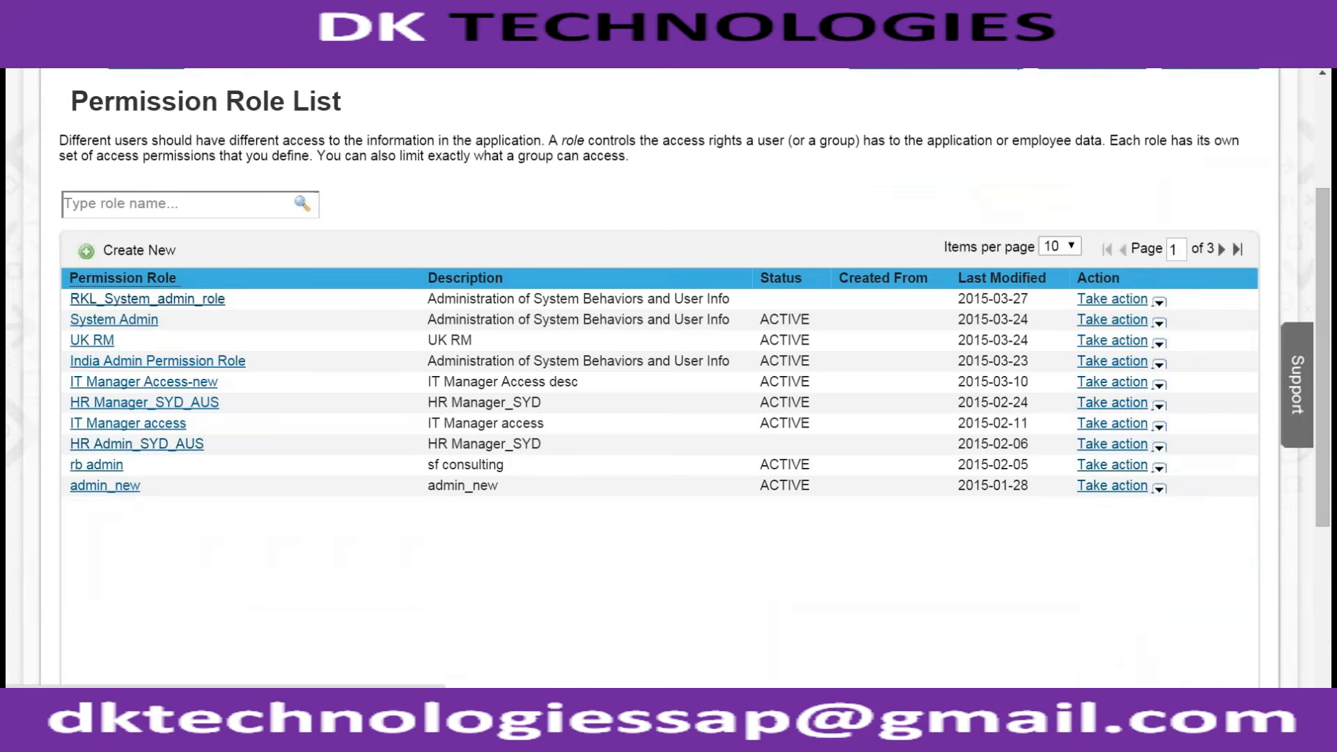
pyautogui.click(114, 320)
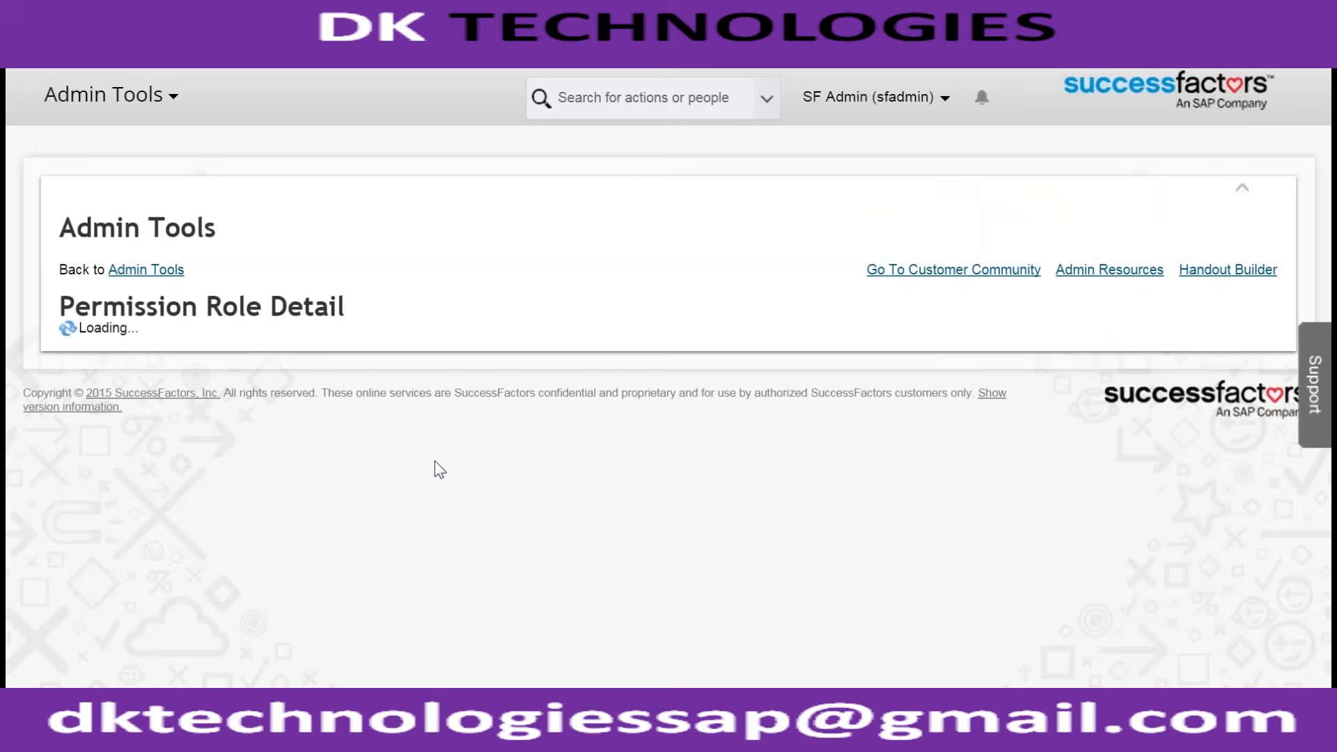
pyautogui.click(184, 537)
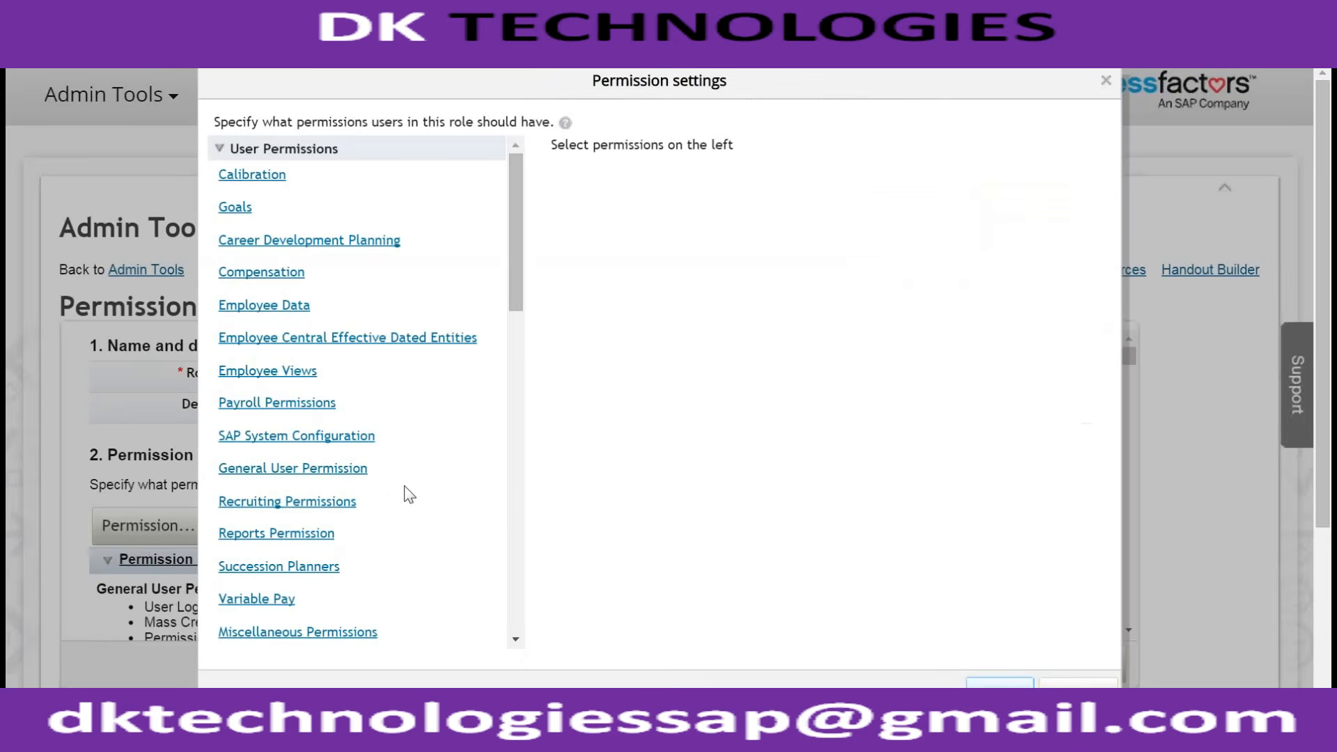
# Examine the Miscellaneous Permissions of the System Admin role, especially the visibility and action rights for Position
pyautogui.scroll(-5, 414, 380)
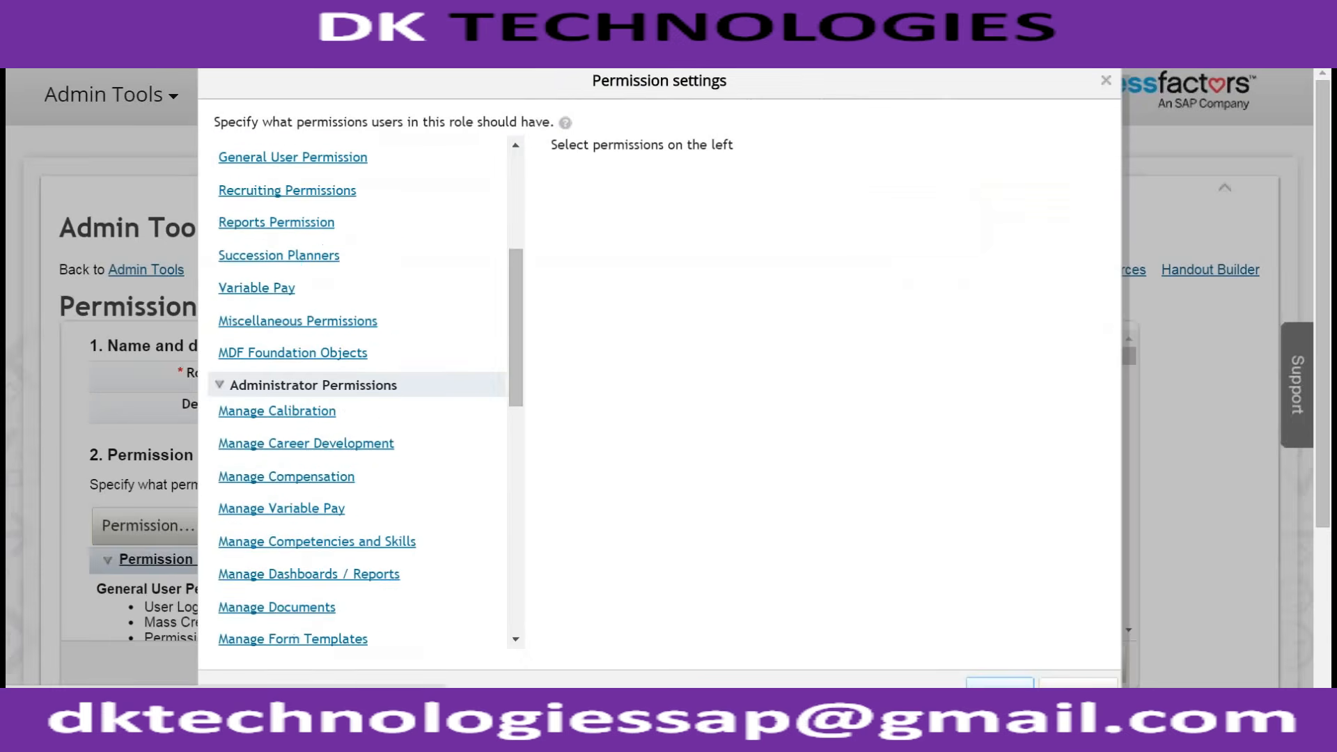
pyautogui.click(334, 321)
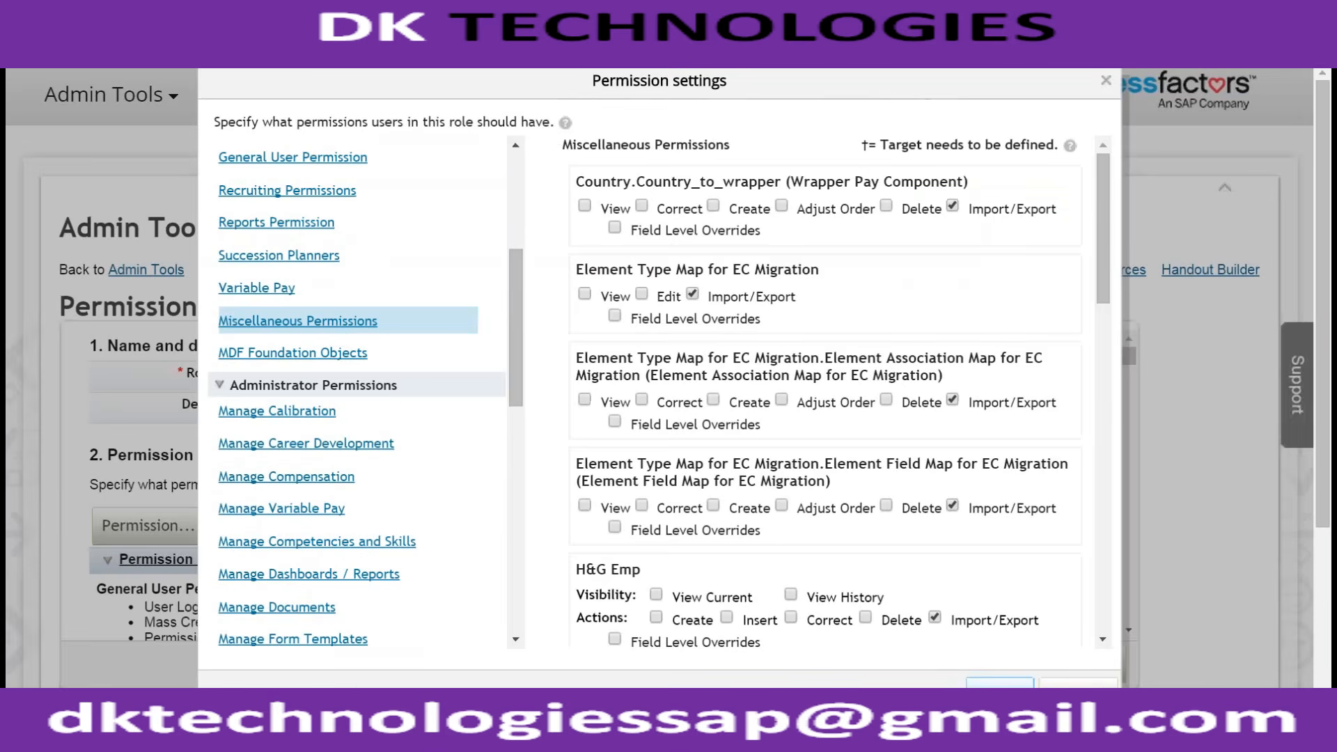
pyautogui.scroll(-12, 746, 374)
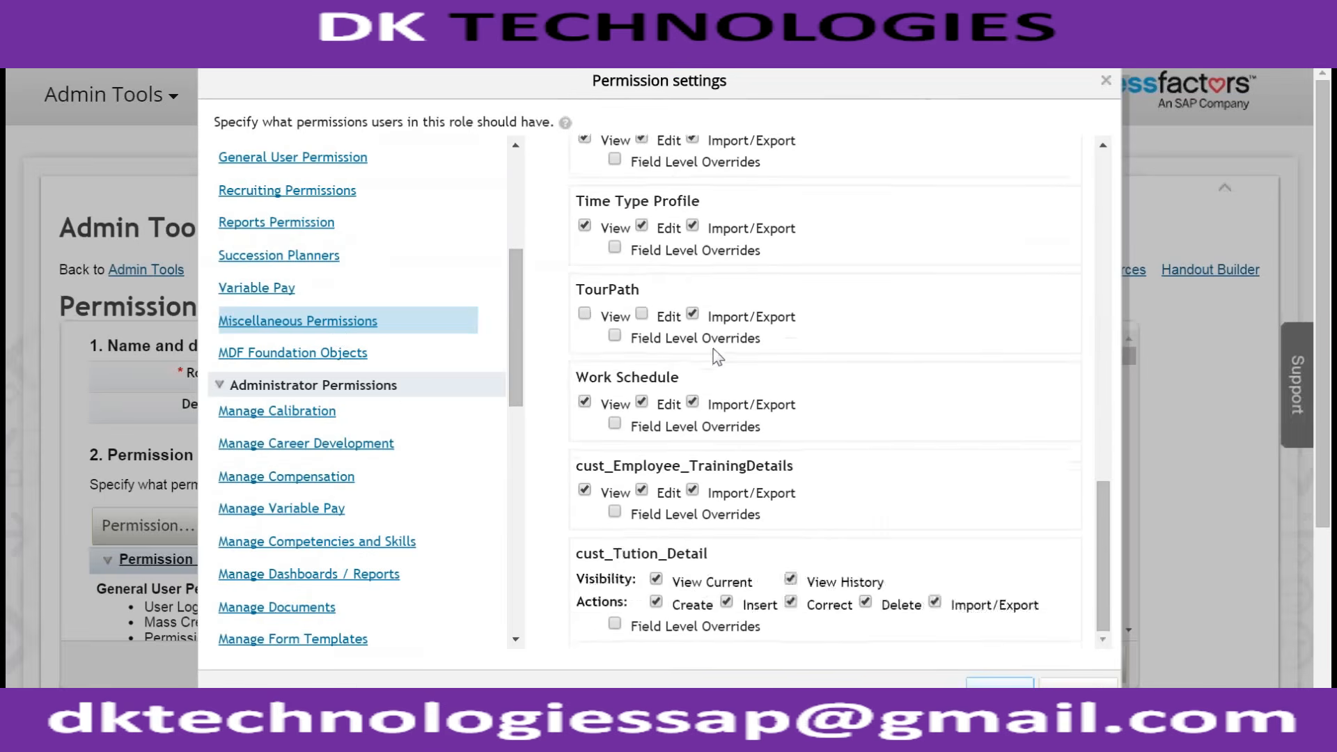
pyautogui.scroll(12, 710, 371)
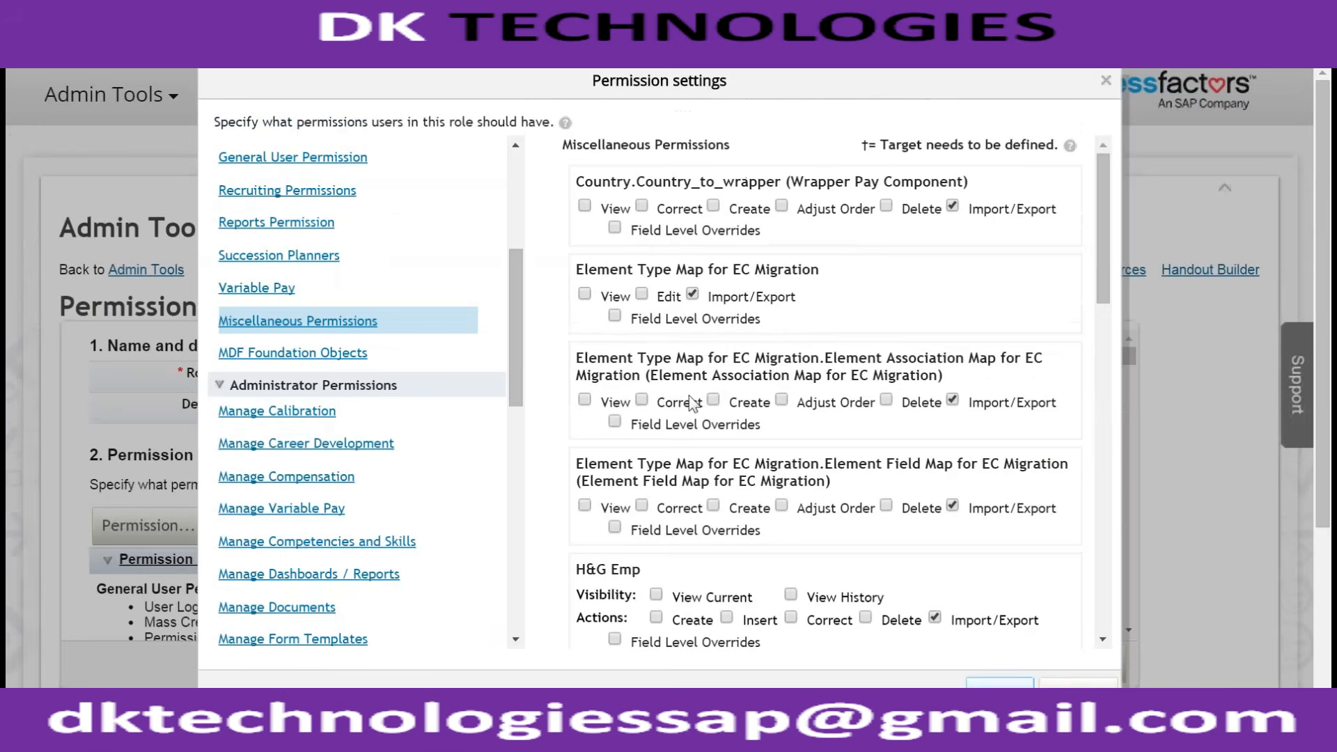
pyautogui.scroll(-4, 691, 403)
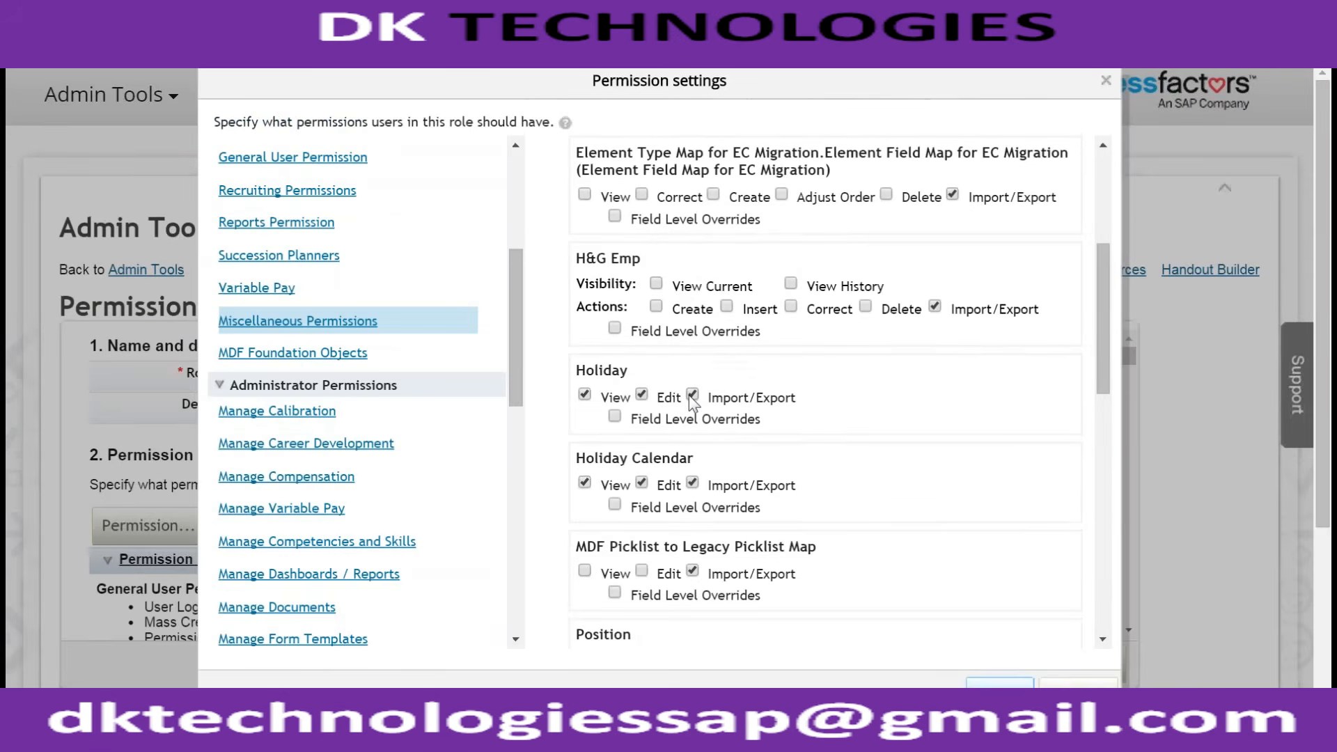
pyautogui.scroll(-5, 691, 402)
pyautogui.moveTo(577, 220); pyautogui.dragTo(635, 223)
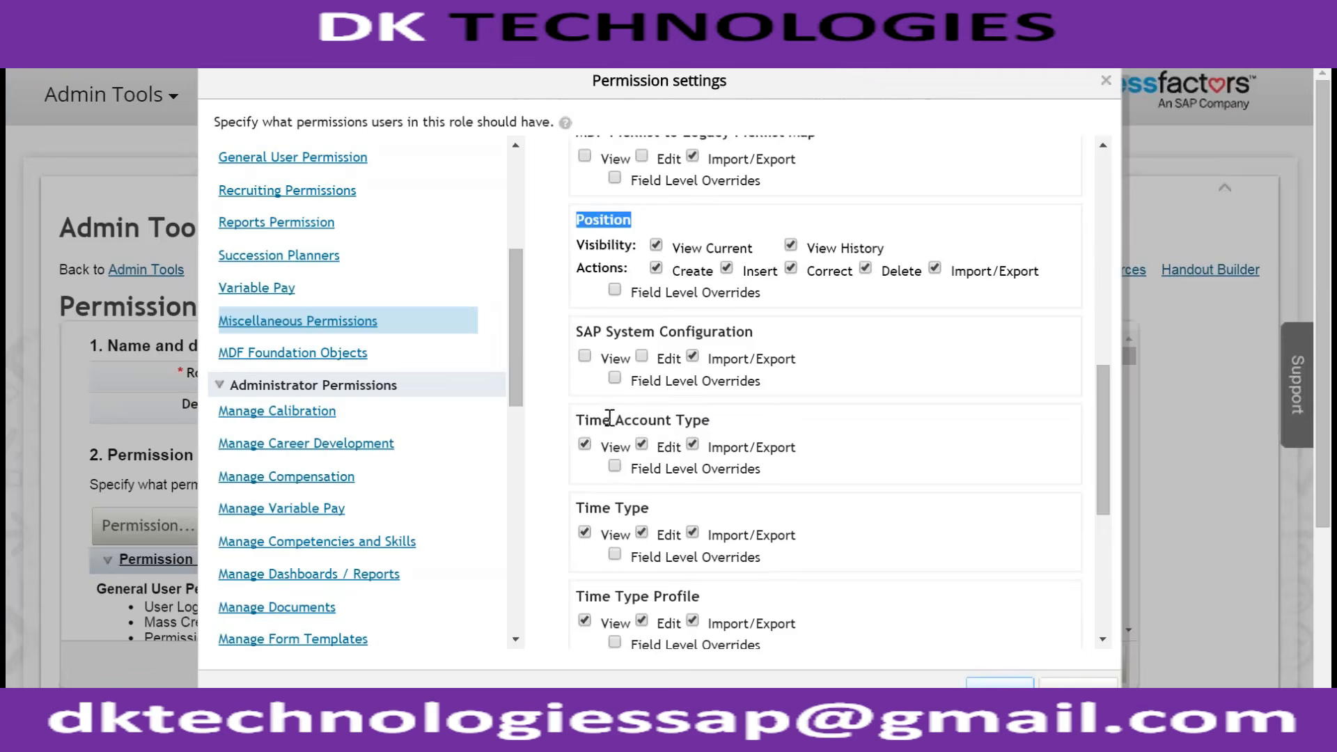
pyautogui.scroll(-2, 613, 459)
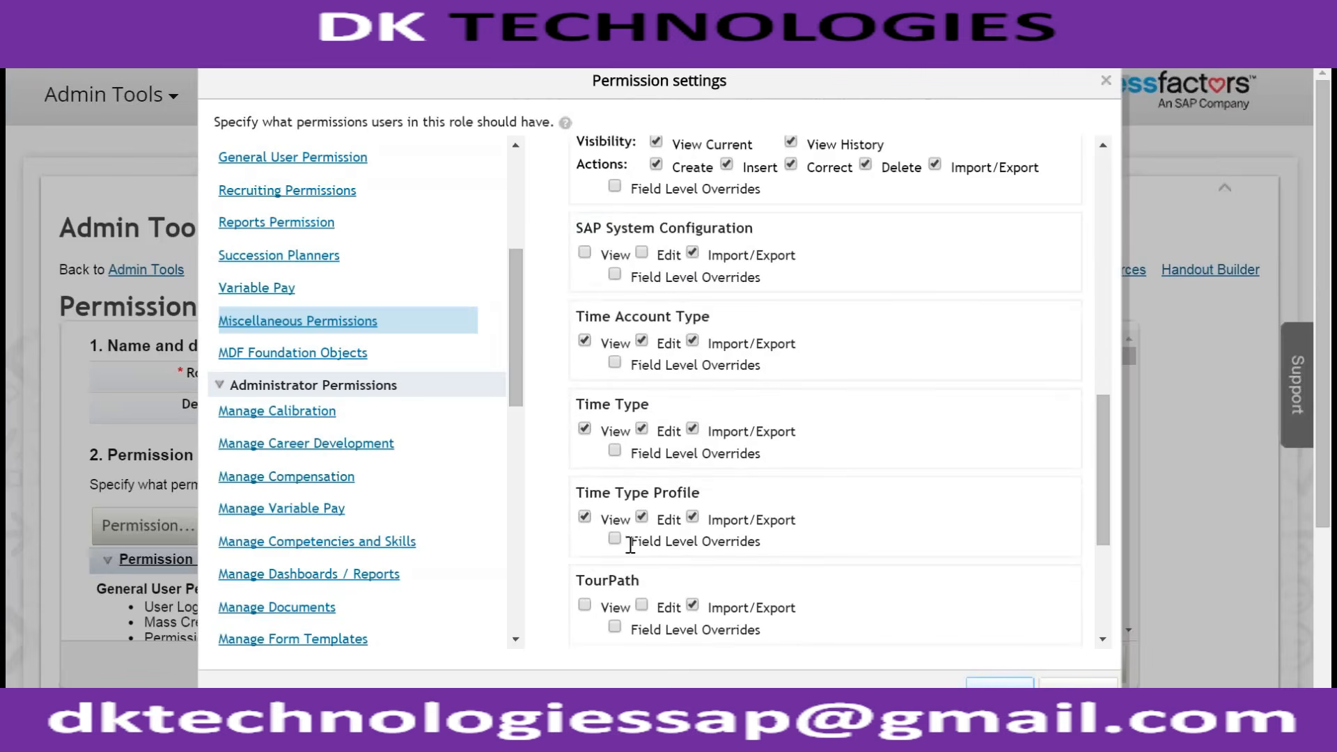
pyautogui.scroll(4, 622, 516)
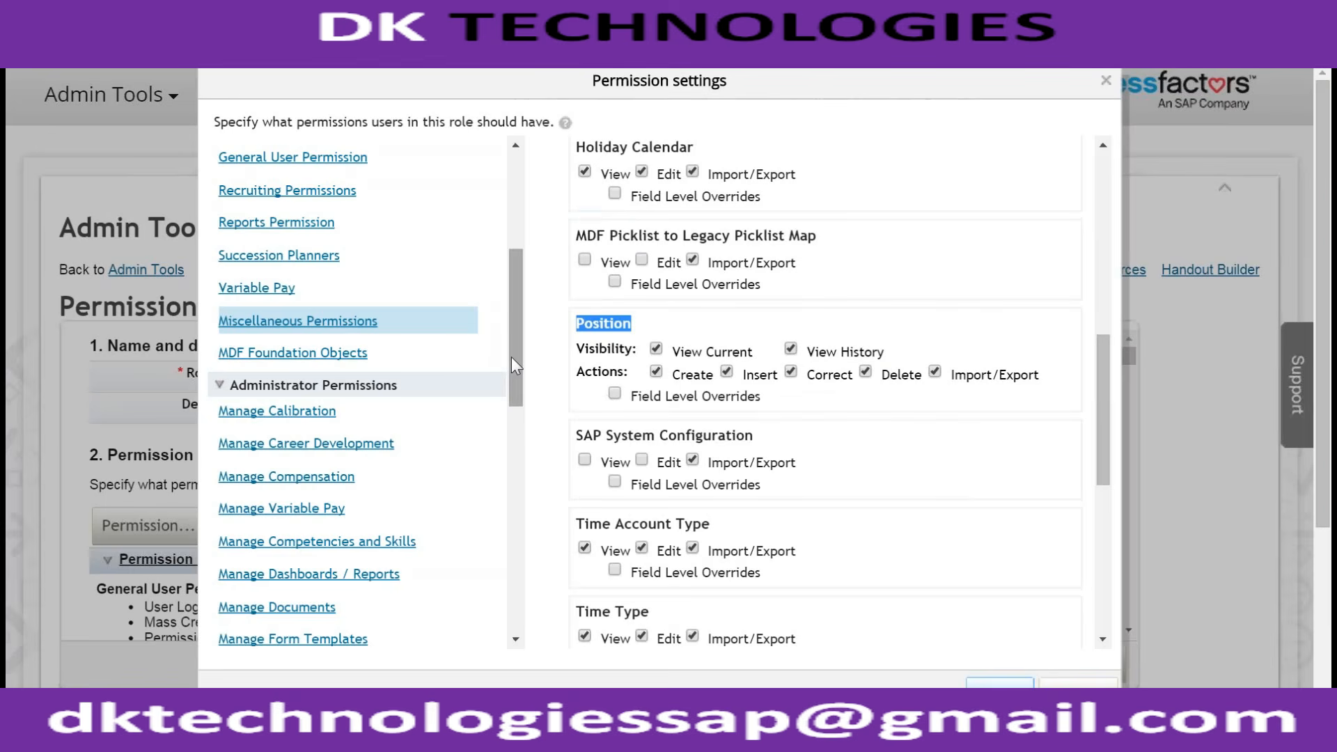
# View the role's Metadata Framework permissions, and recheck the Position rights under Miscellaneous Permissions
pyautogui.moveTo(511, 357); pyautogui.dragTo(514, 537)
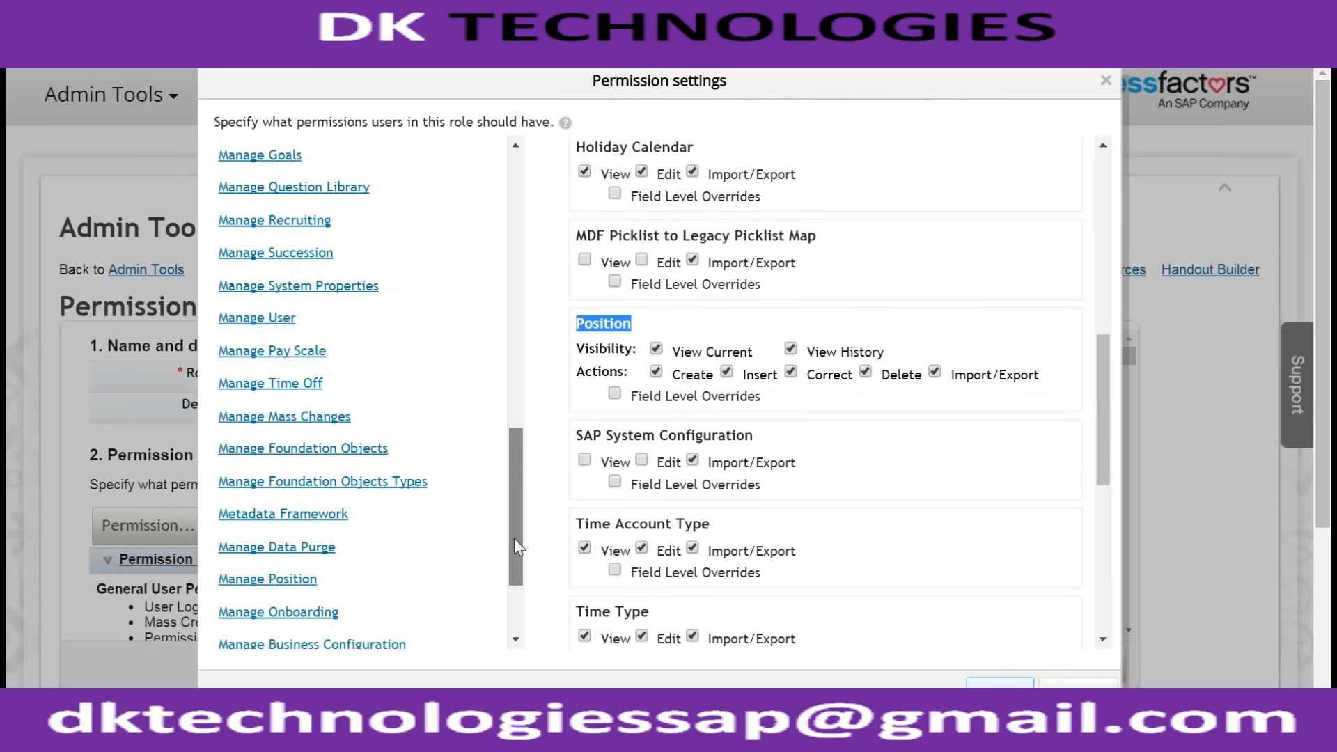
pyautogui.click(355, 521)
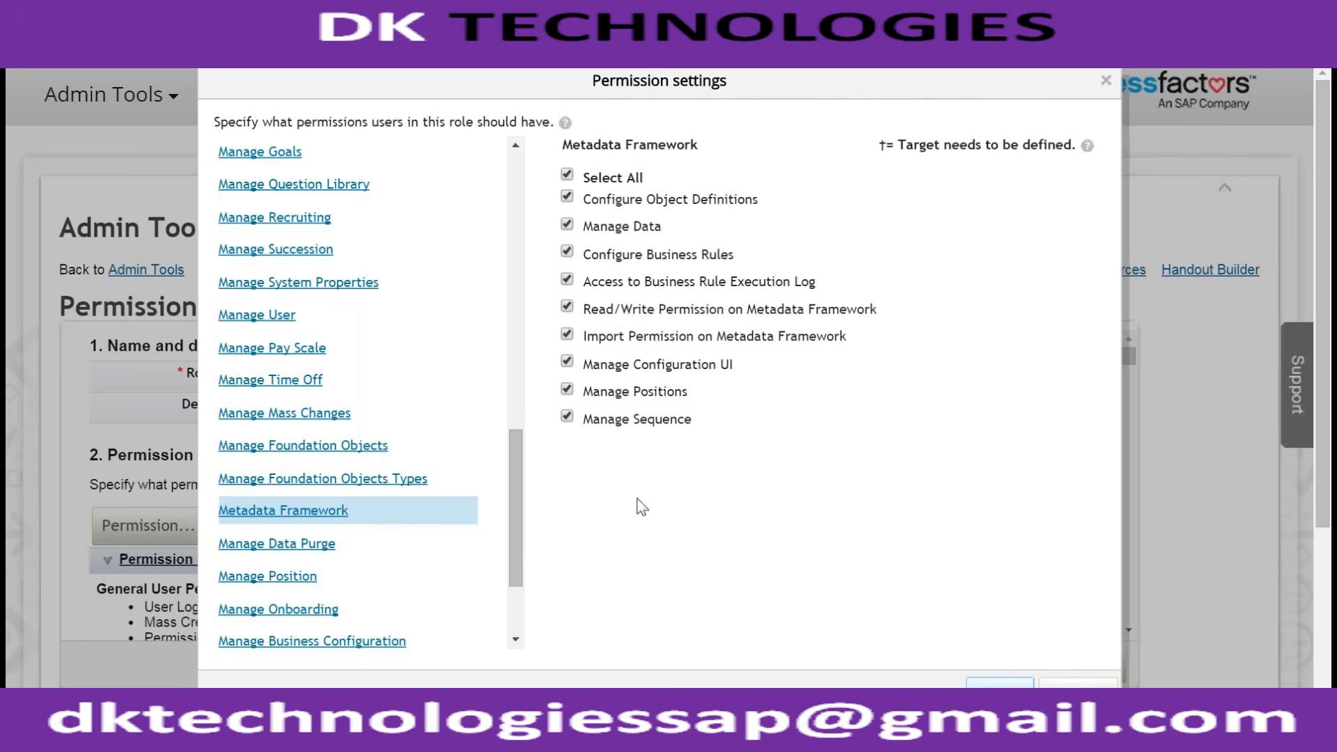
pyautogui.moveTo(513, 544); pyautogui.dragTo(517, 329)
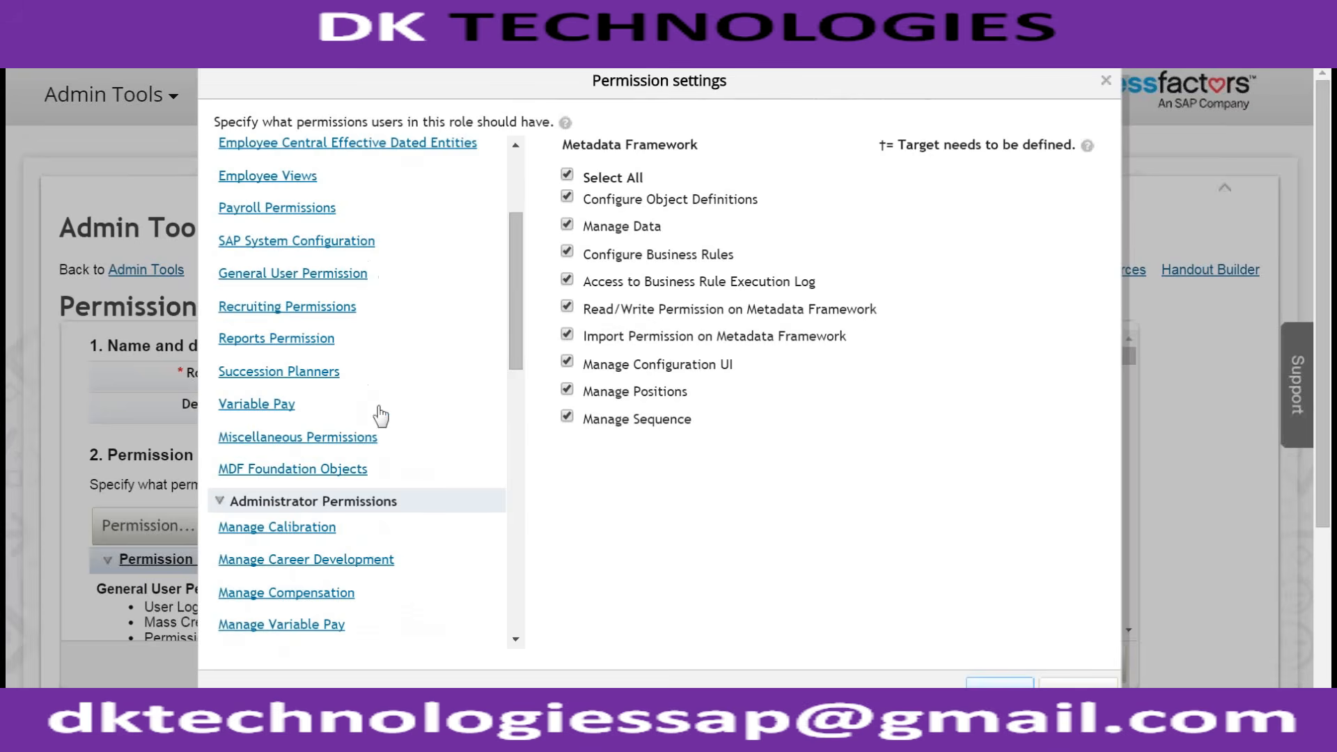
pyautogui.click(317, 439)
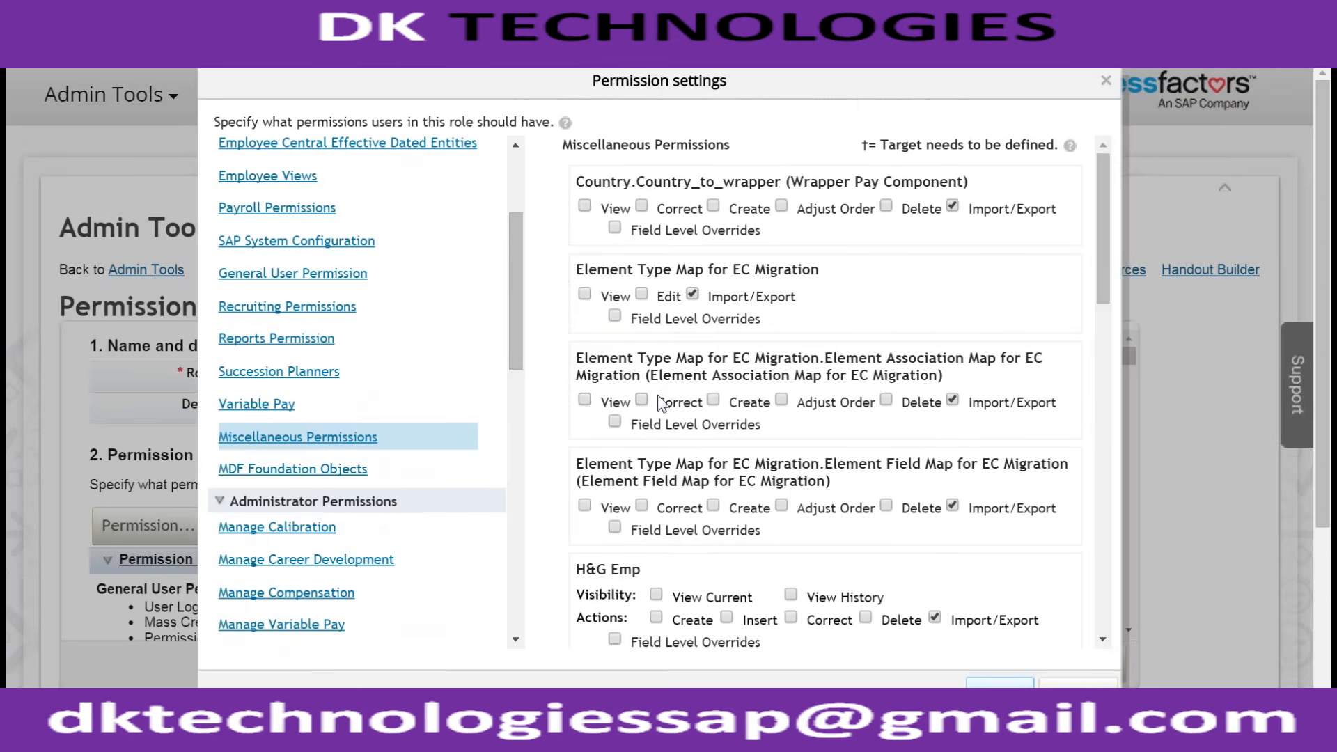
pyautogui.scroll(-8, 661, 402)
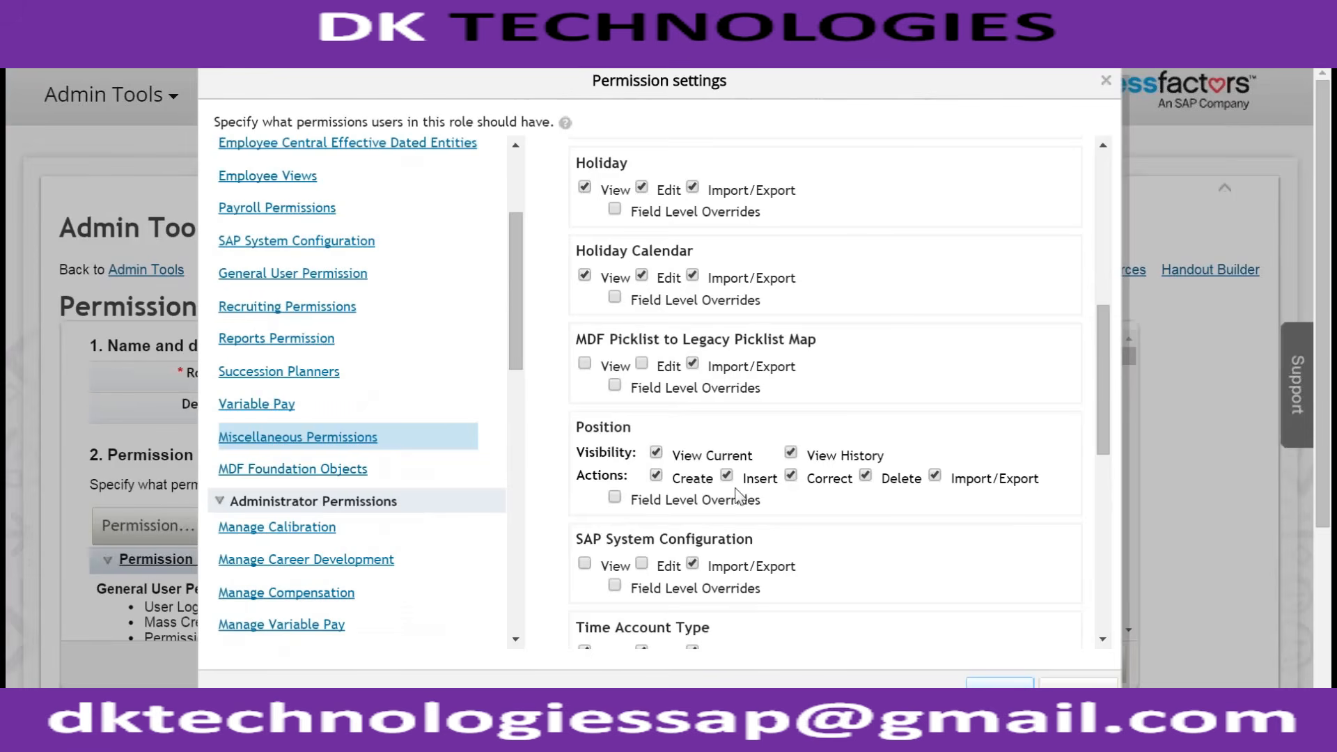
# Review the Metadata Framework permissions, including Configure Object Definitions, Configure Business Rules, Manage Configuration UI, Manage Positions and Manage Sequence, and close the permission settings
pyautogui.scroll(-10, 461, 475)
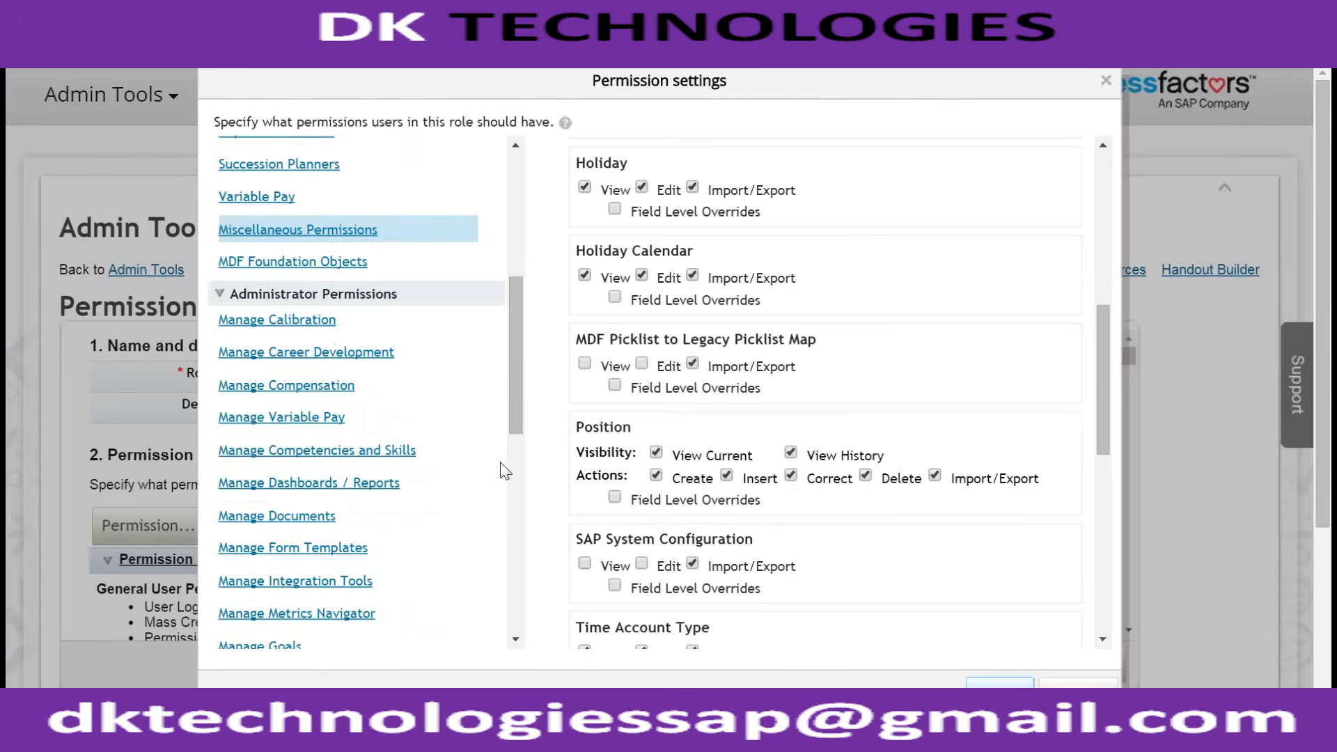
pyautogui.click(326, 489)
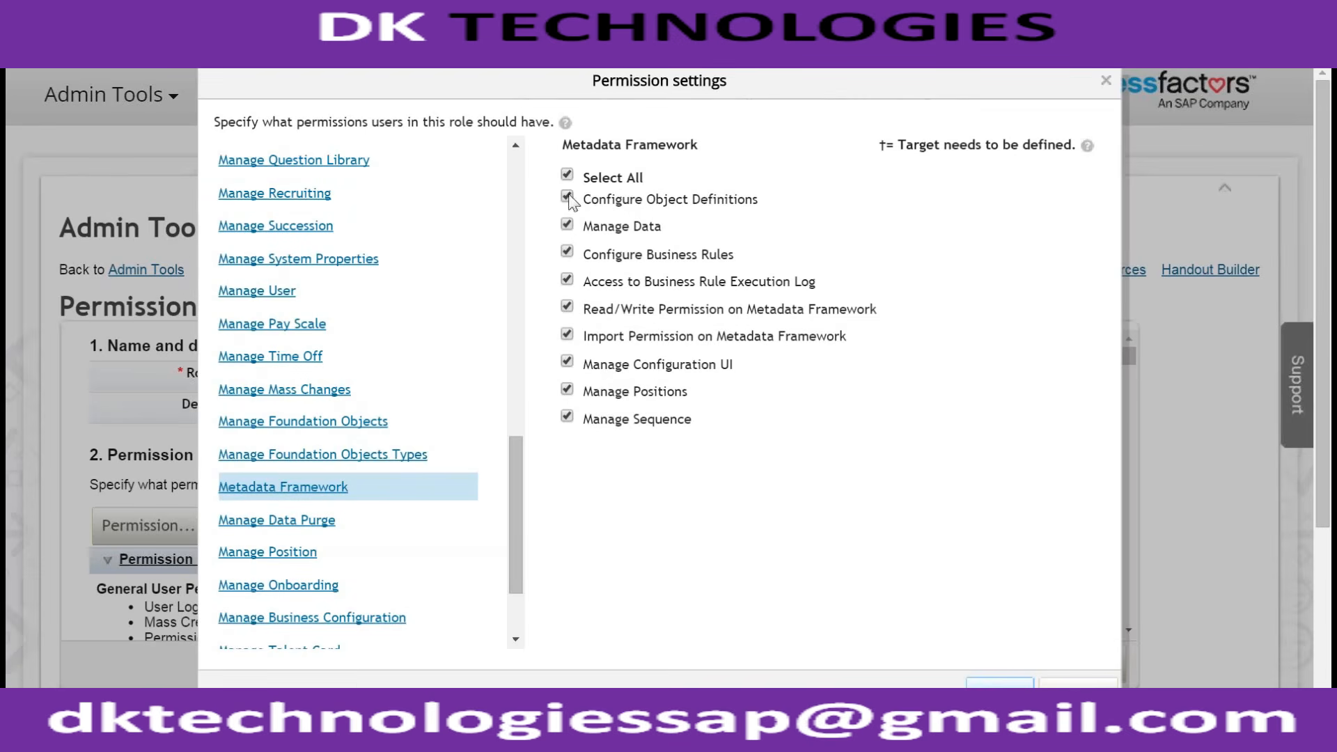
pyautogui.moveTo(760, 199); pyautogui.dragTo(582, 198)
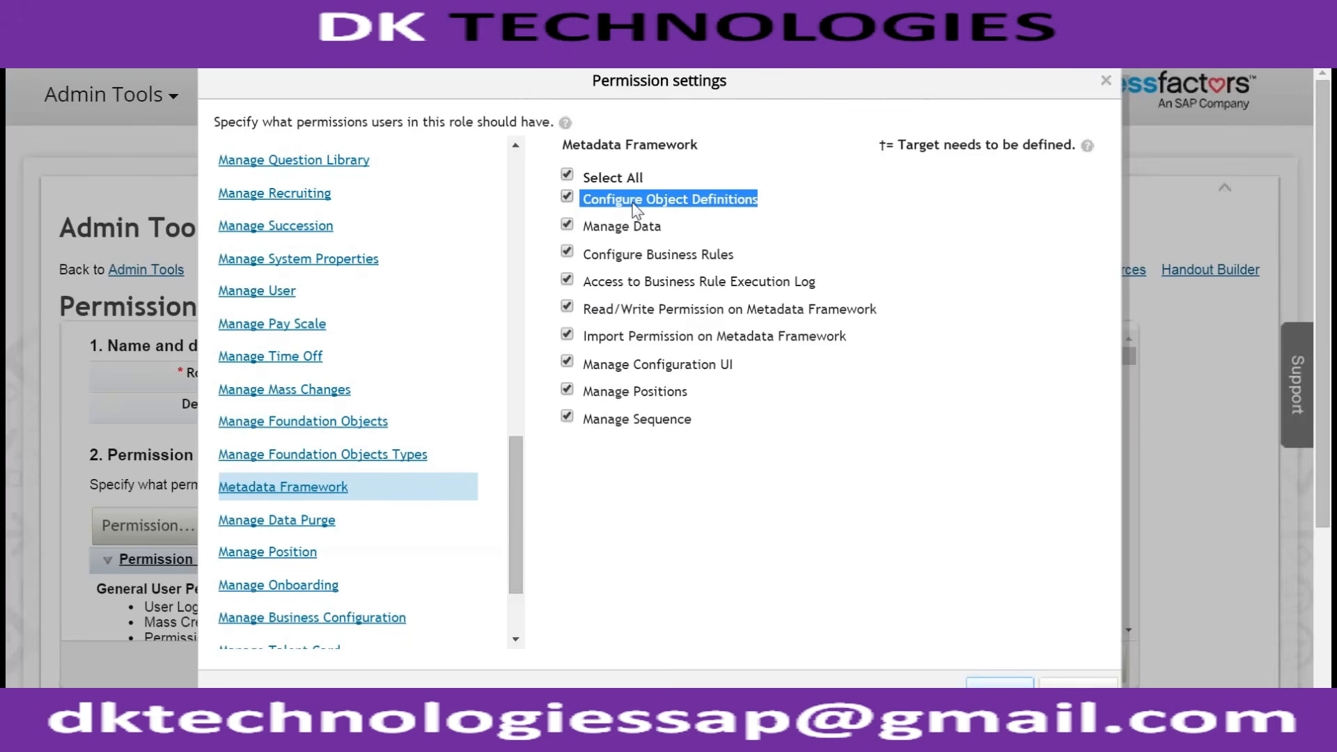
pyautogui.moveTo(736, 257); pyautogui.dragTo(585, 263)
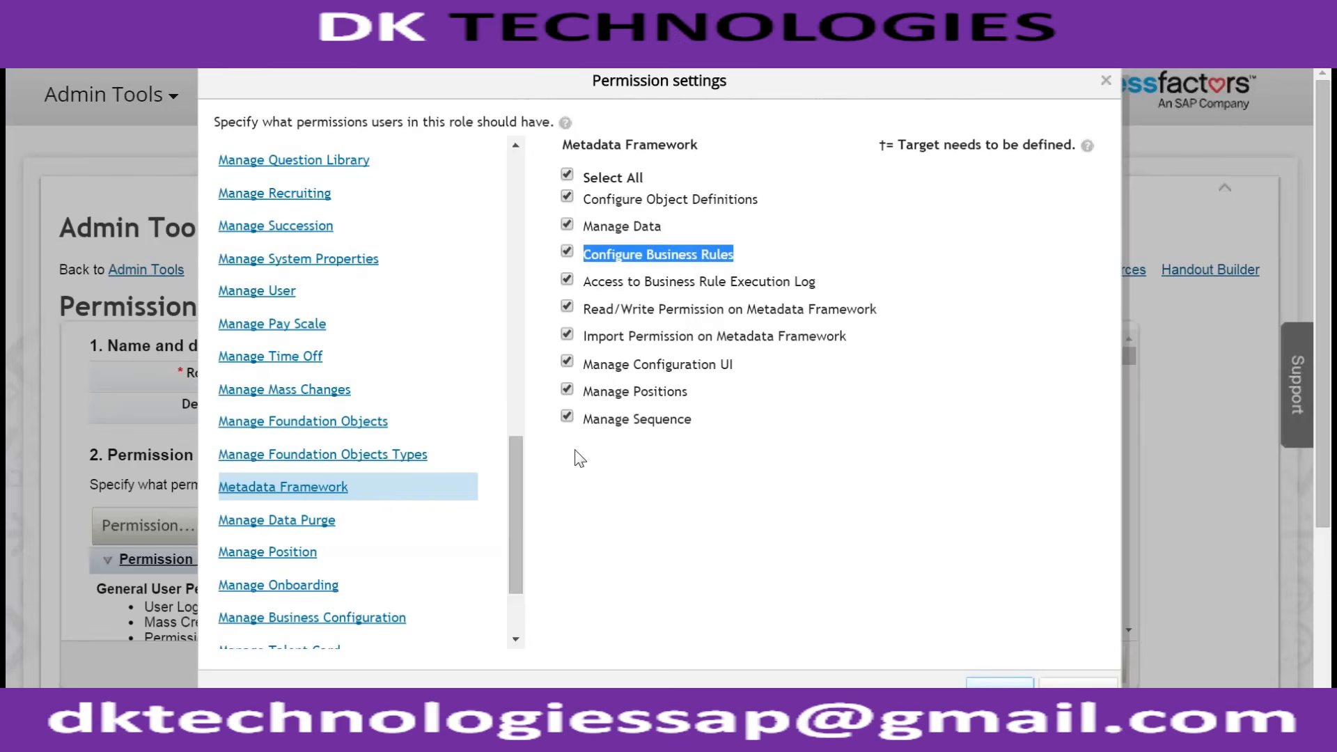
pyautogui.moveTo(758, 199); pyautogui.dragTo(585, 203)
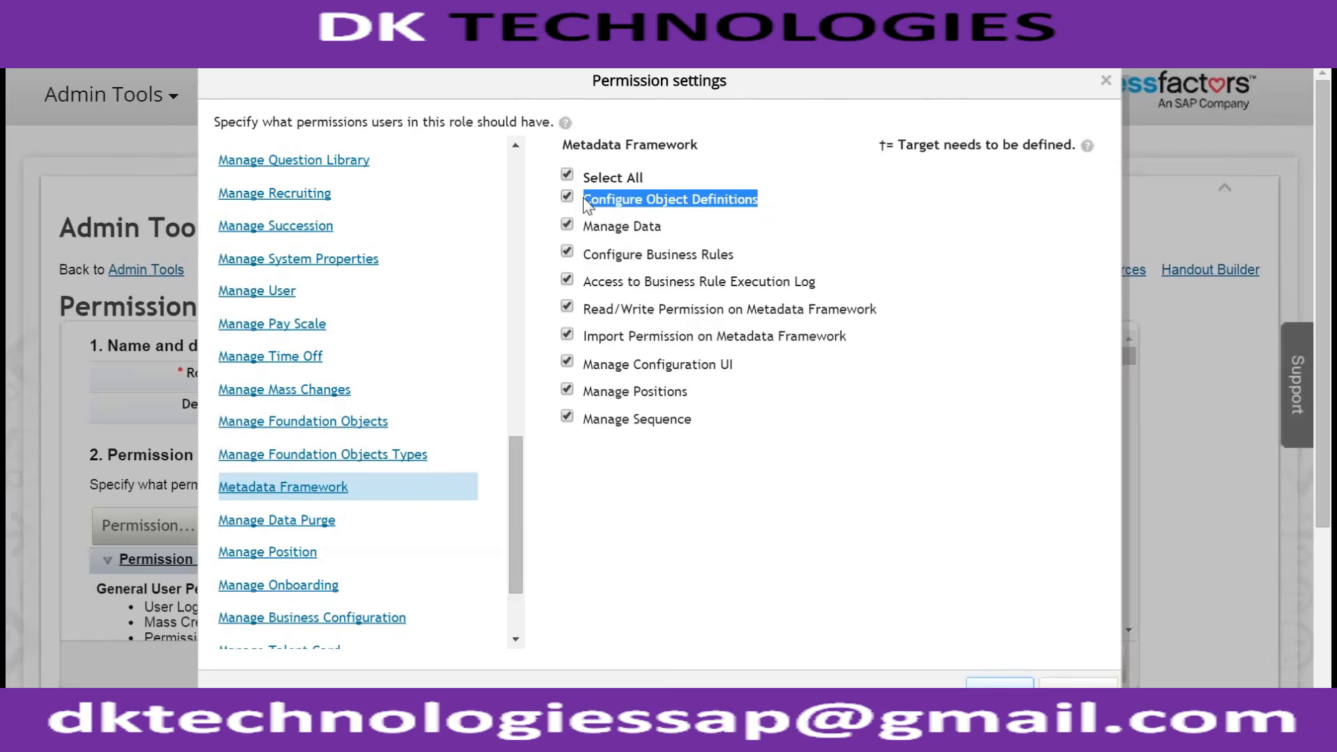
pyautogui.moveTo(734, 255); pyautogui.dragTo(587, 258)
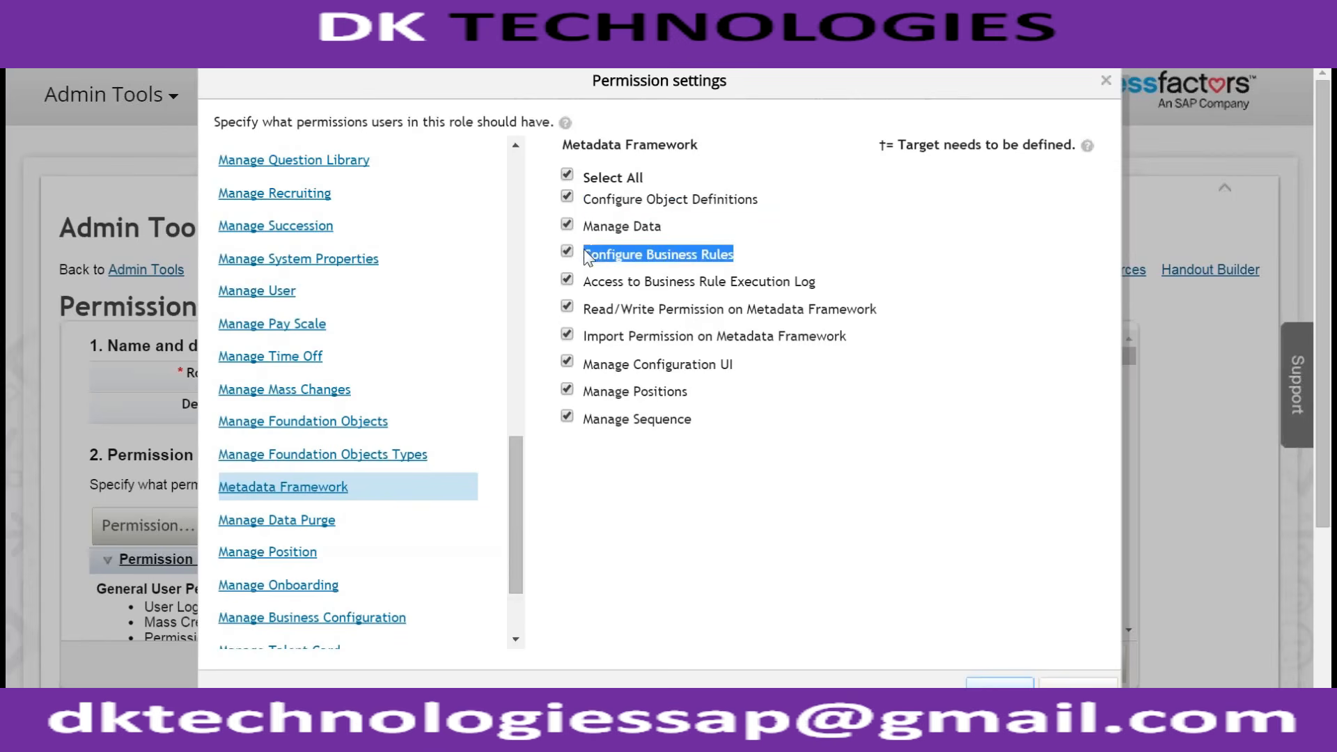
pyautogui.moveTo(736, 364); pyautogui.dragTo(593, 374)
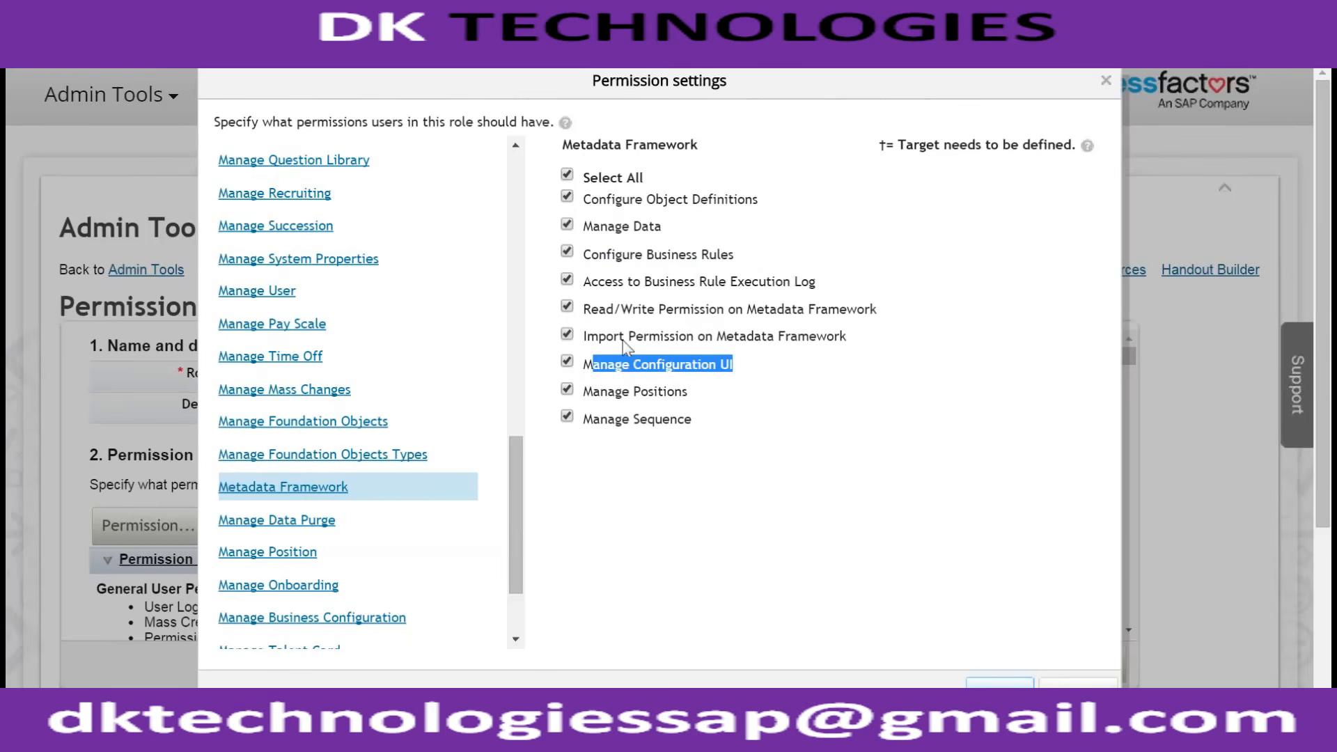
pyautogui.moveTo(591, 201); pyautogui.dragTo(735, 201)
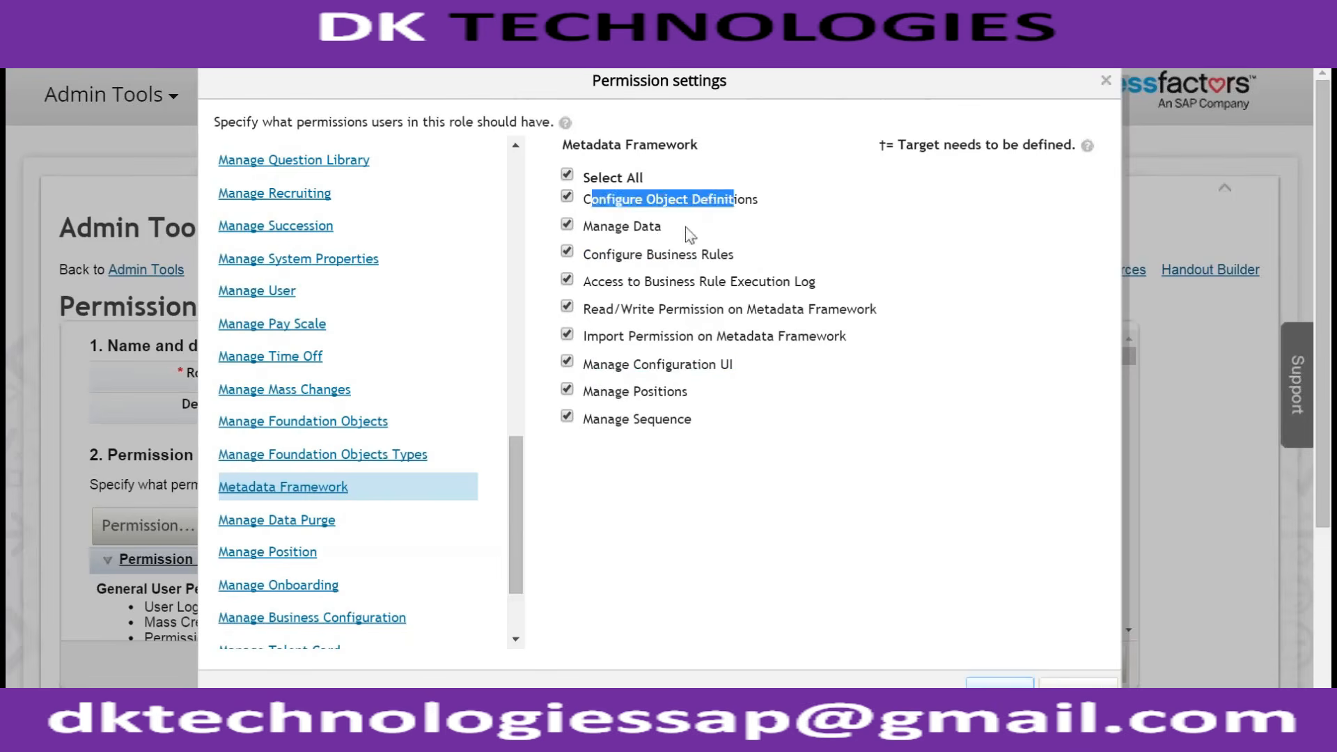
pyautogui.click(685, 227)
pyautogui.moveTo(738, 256); pyautogui.dragTo(590, 265)
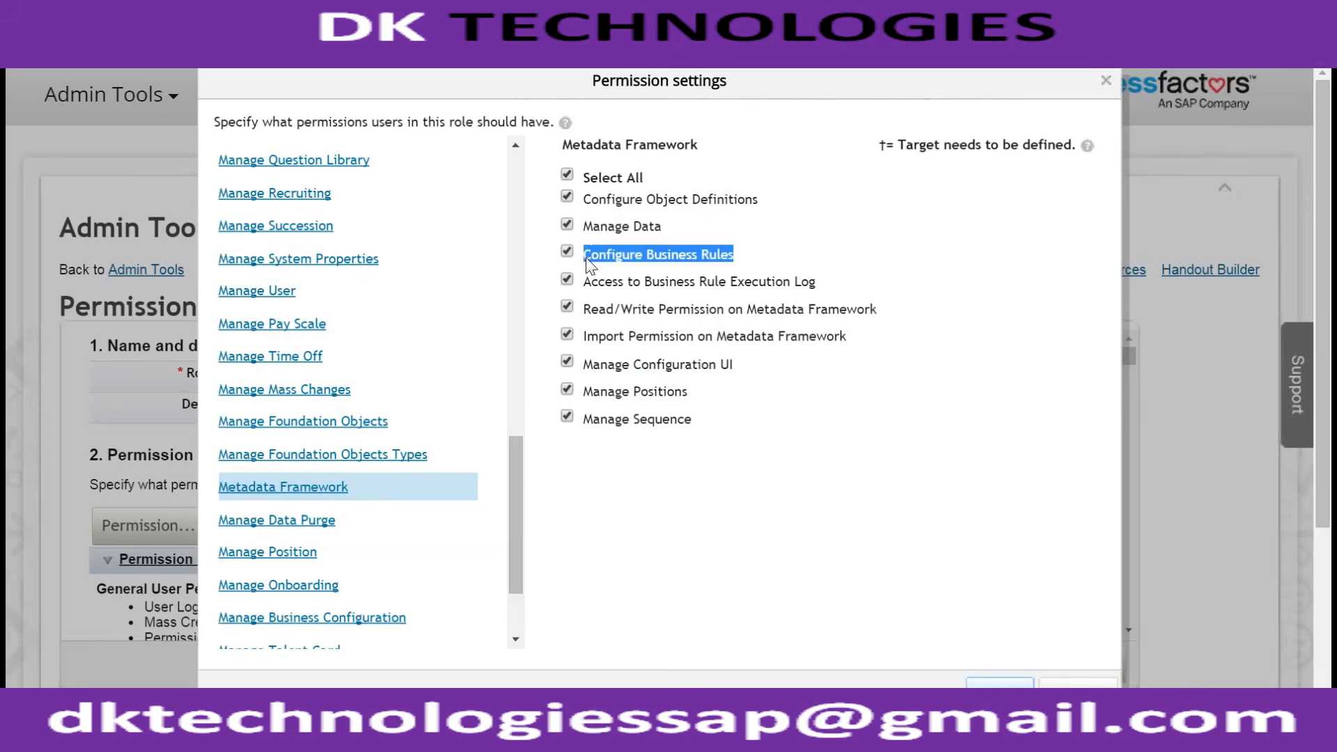
pyautogui.moveTo(690, 392); pyautogui.dragTo(591, 397)
pyautogui.moveTo(714, 425); pyautogui.dragTo(588, 434)
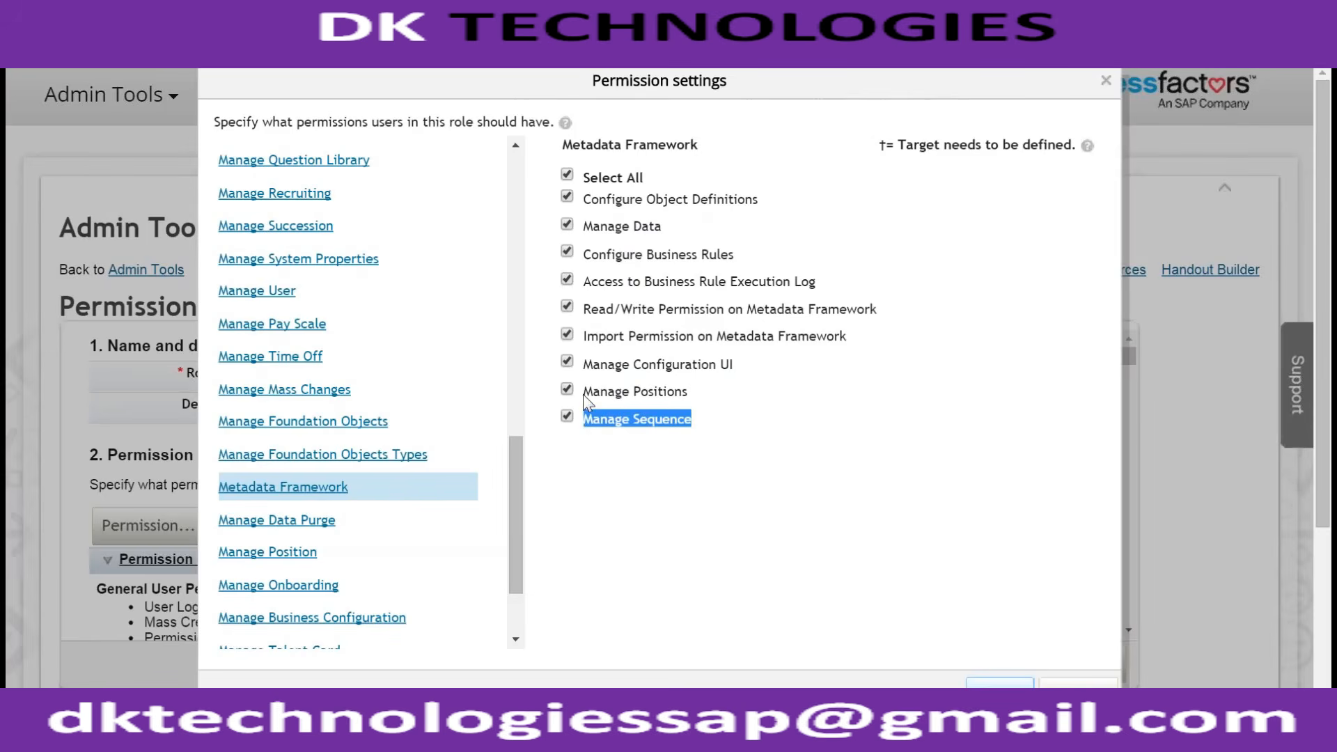
pyautogui.click(1024, 681)
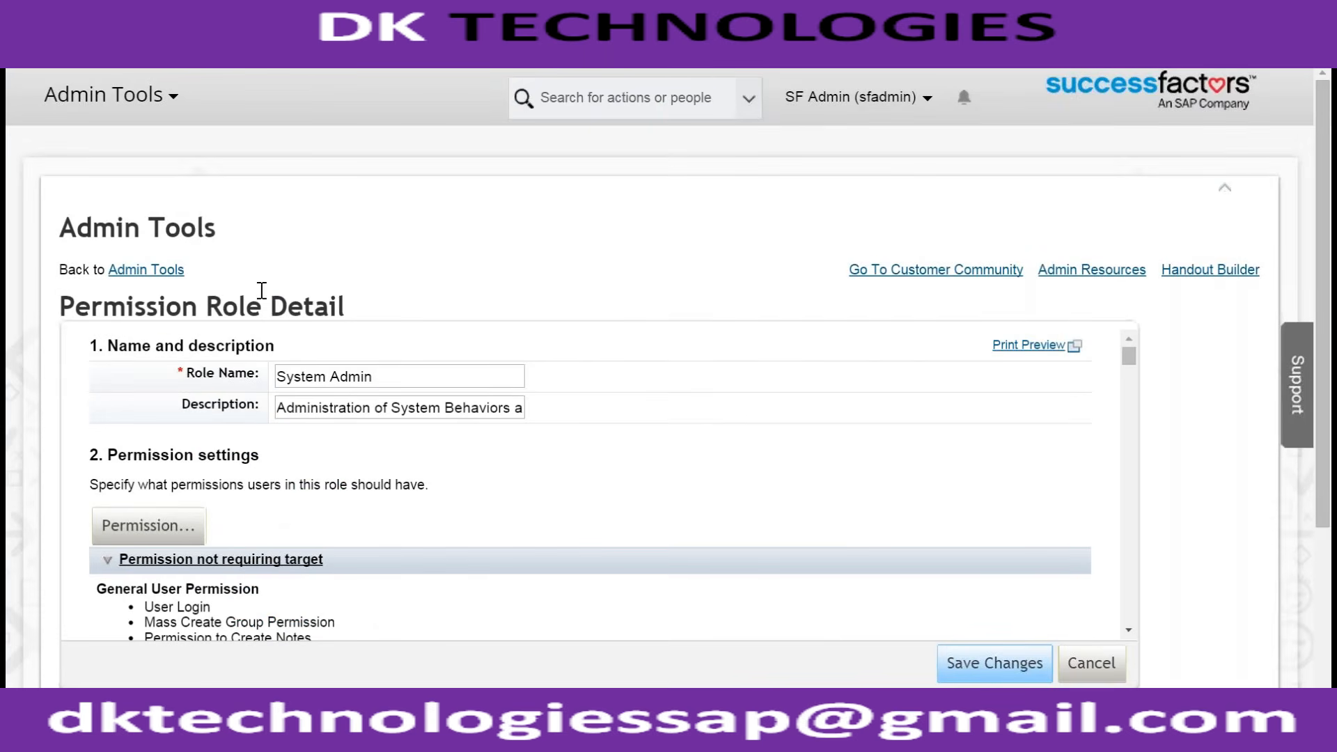
# Leave the System Admin role, return to Admin Tools and open Manage Permission Groups
pyautogui.click(176, 274)
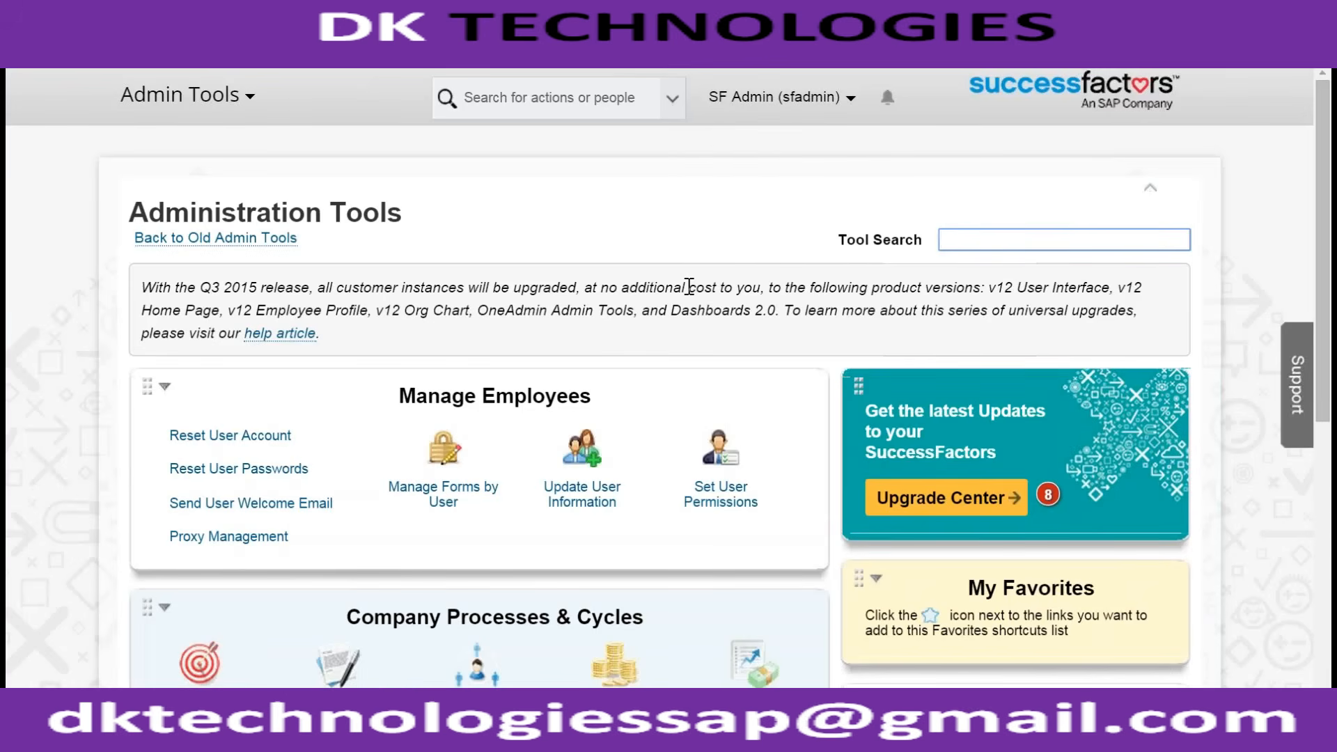
pyautogui.scroll(-3, 688, 286)
pyautogui.scroll(-2, 524, 386)
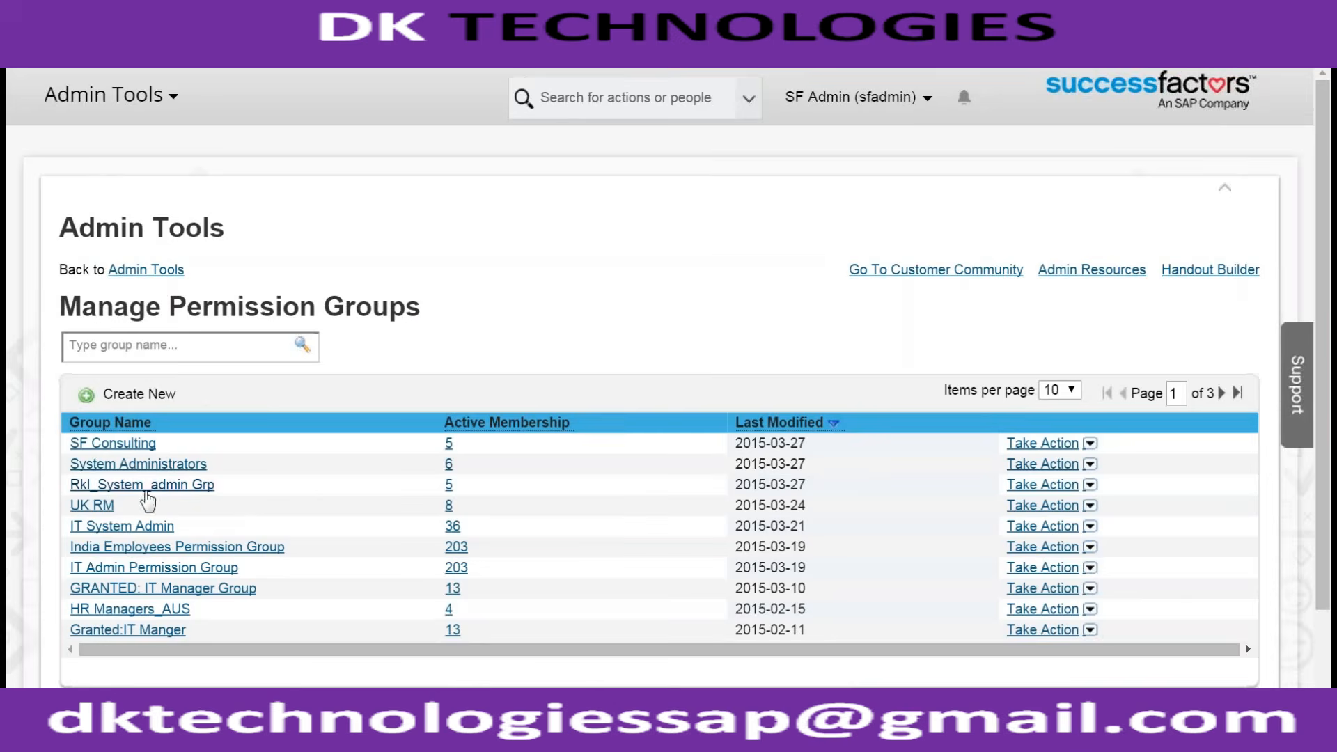
# Open the IT System Admin permission group and view its active member list
pyautogui.click(124, 526)
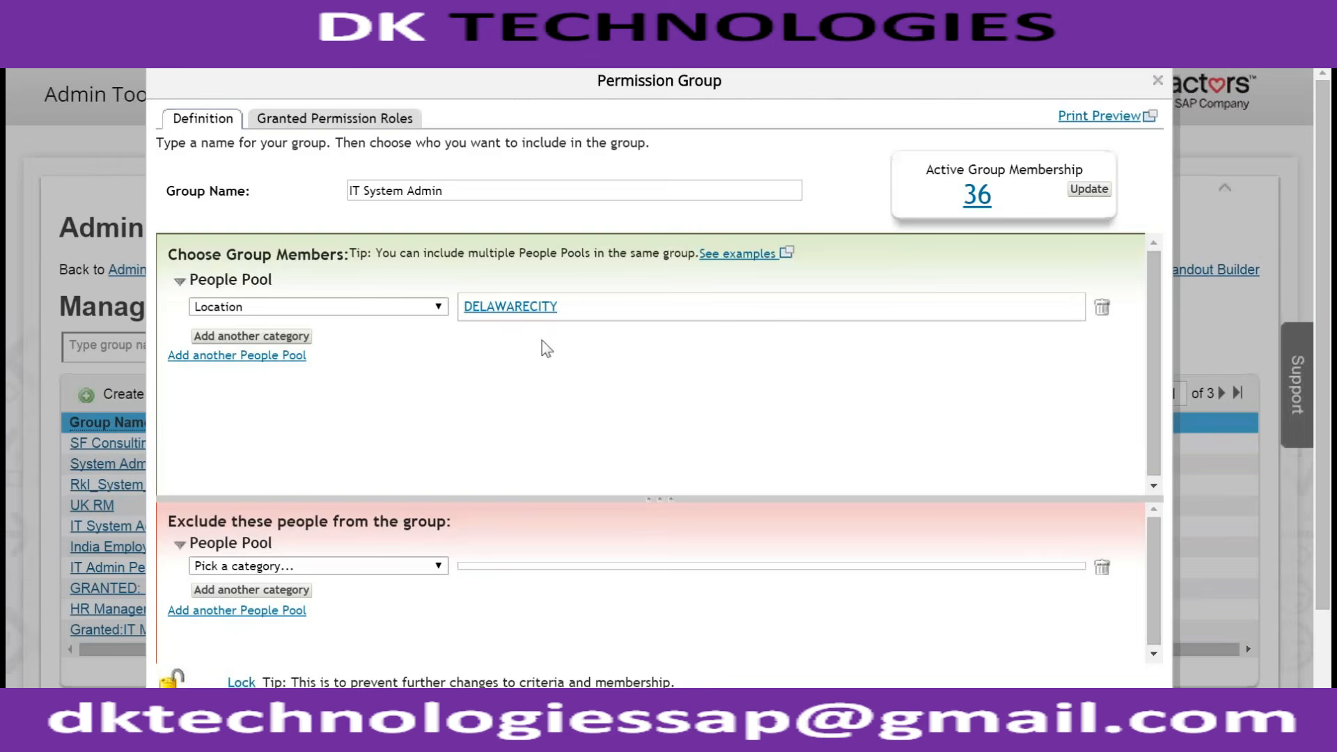
pyautogui.click(977, 197)
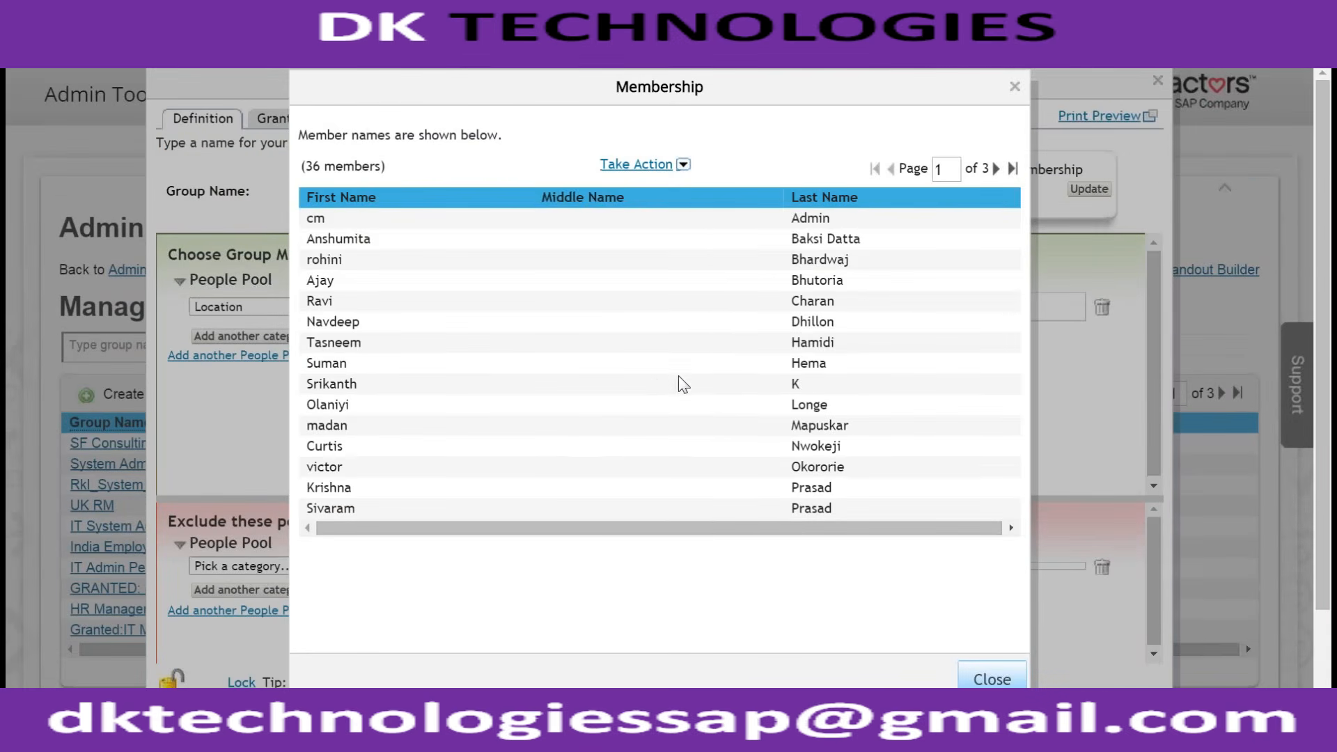
pyautogui.click(988, 679)
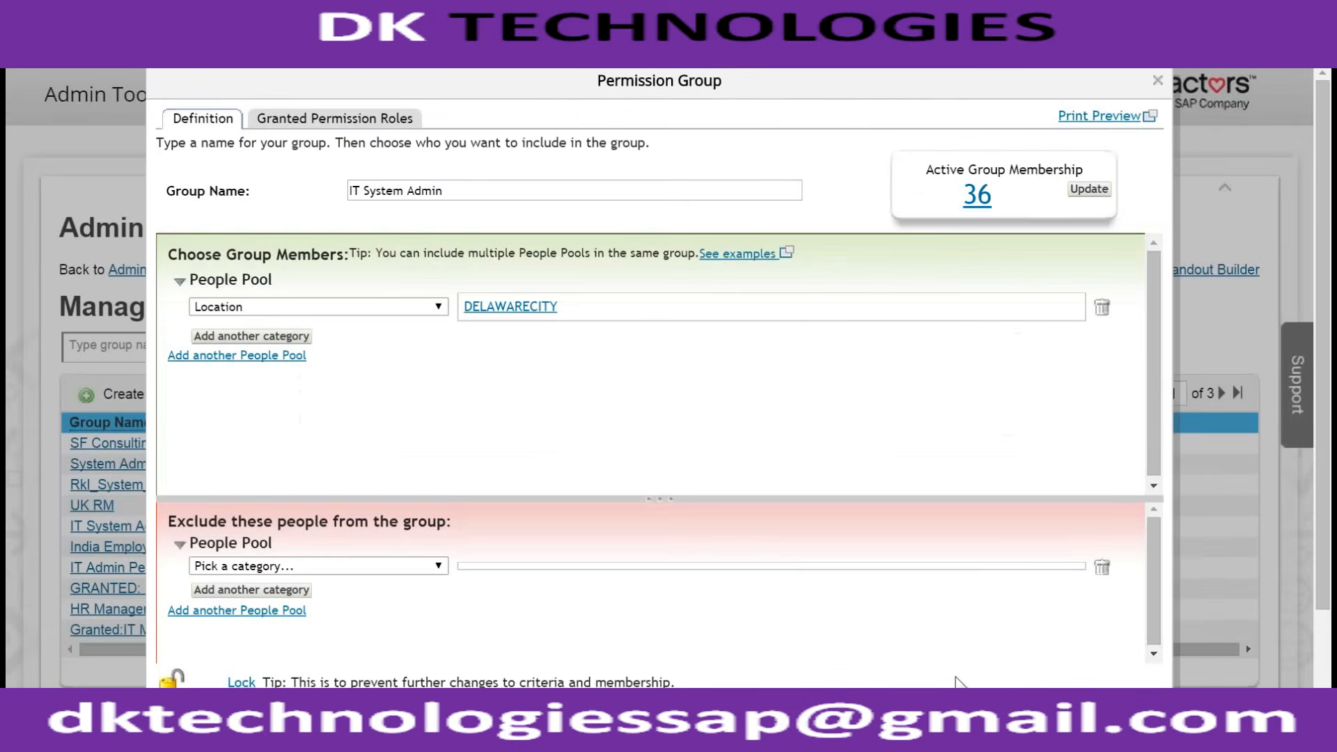
# View the permission roles granted to the IT System Admin group, and close the group
pyautogui.click(365, 124)
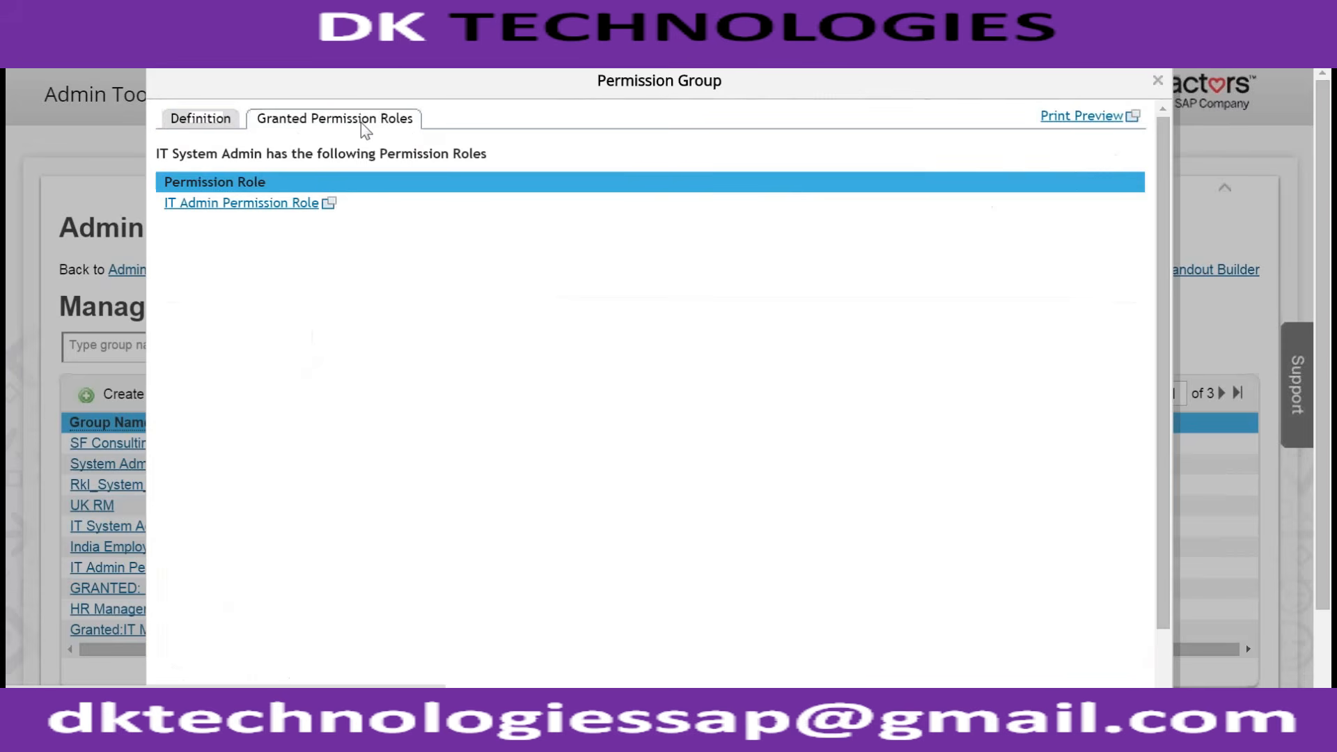
pyautogui.scroll(-5, 955, 328)
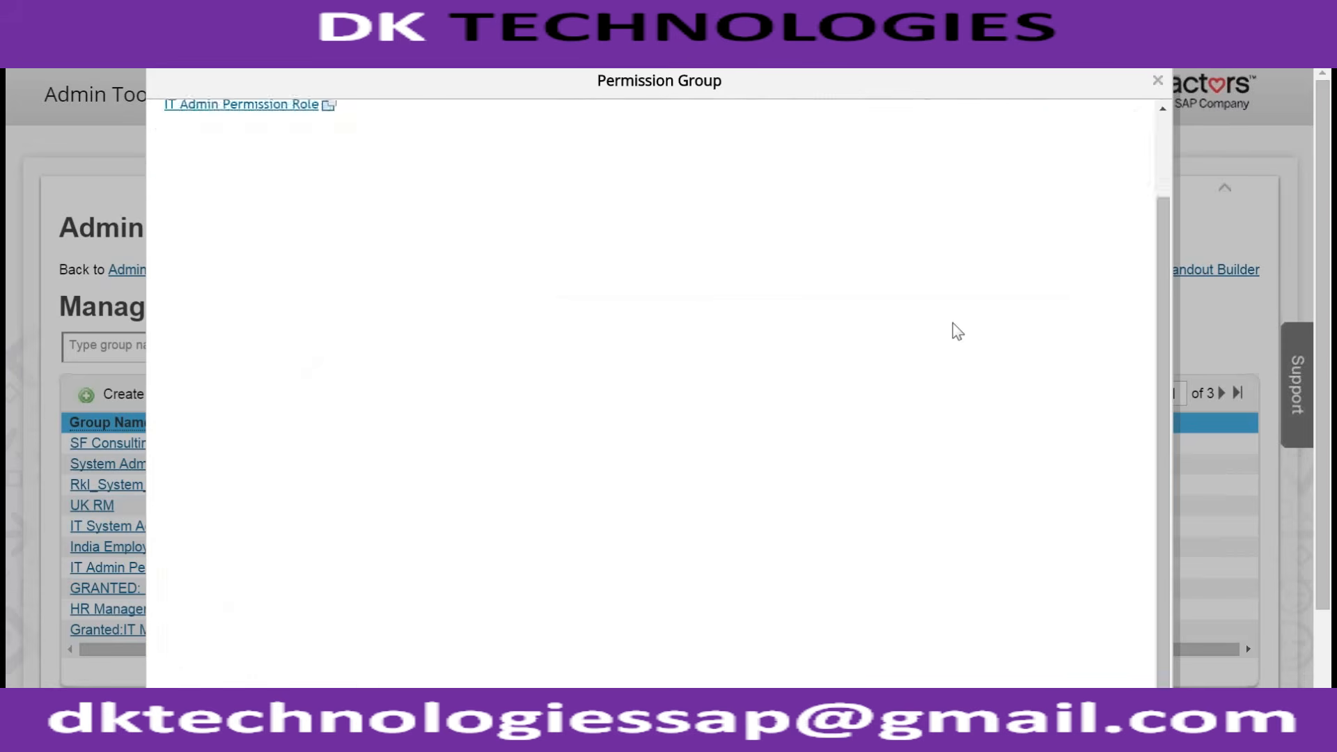
pyautogui.click(1055, 653)
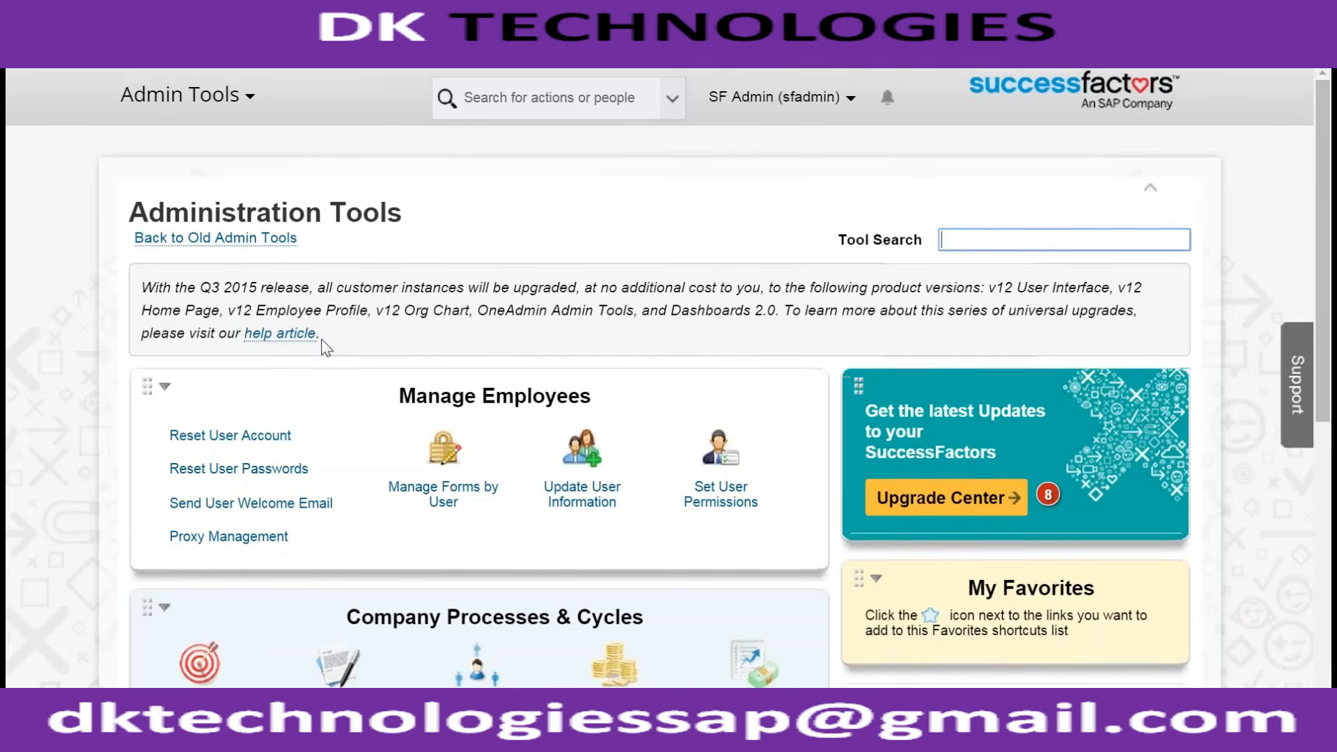
# Search the administration tools for "manage business"
pyautogui.tripleClick(506, 313)
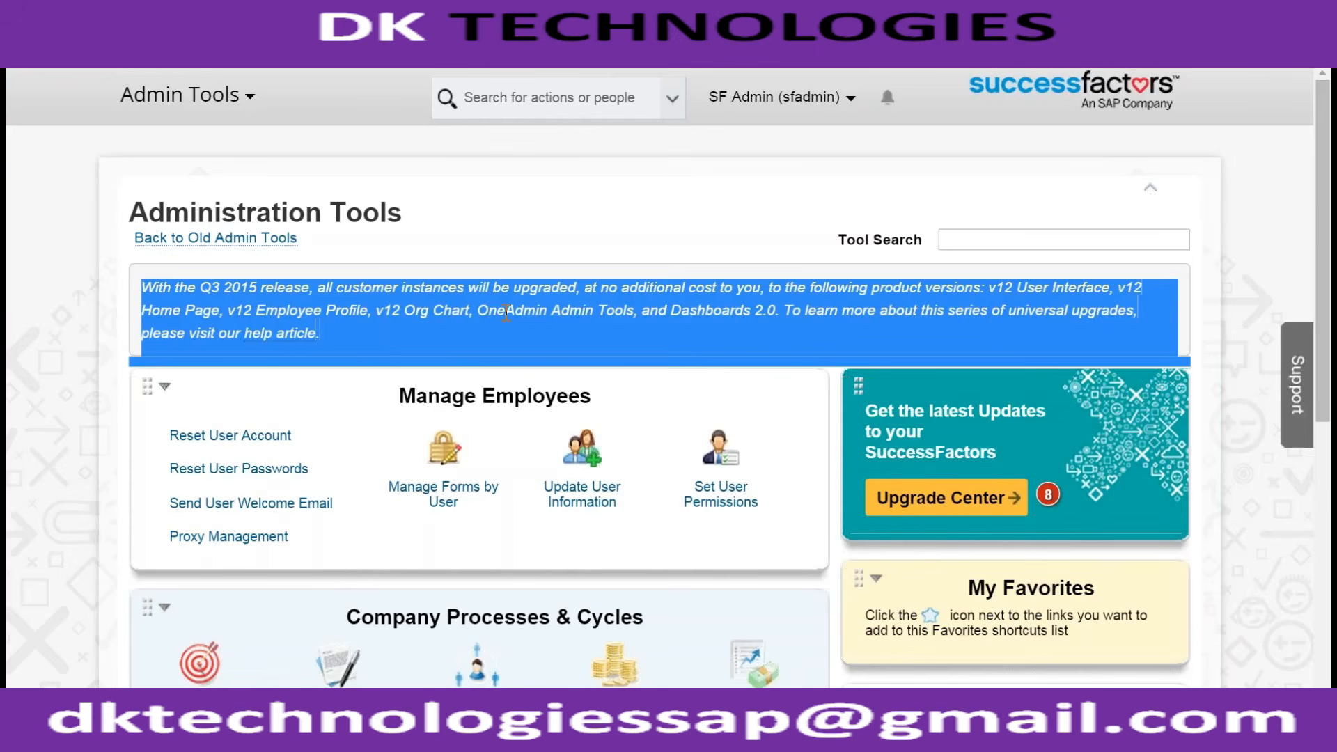
pyautogui.click(968, 243)
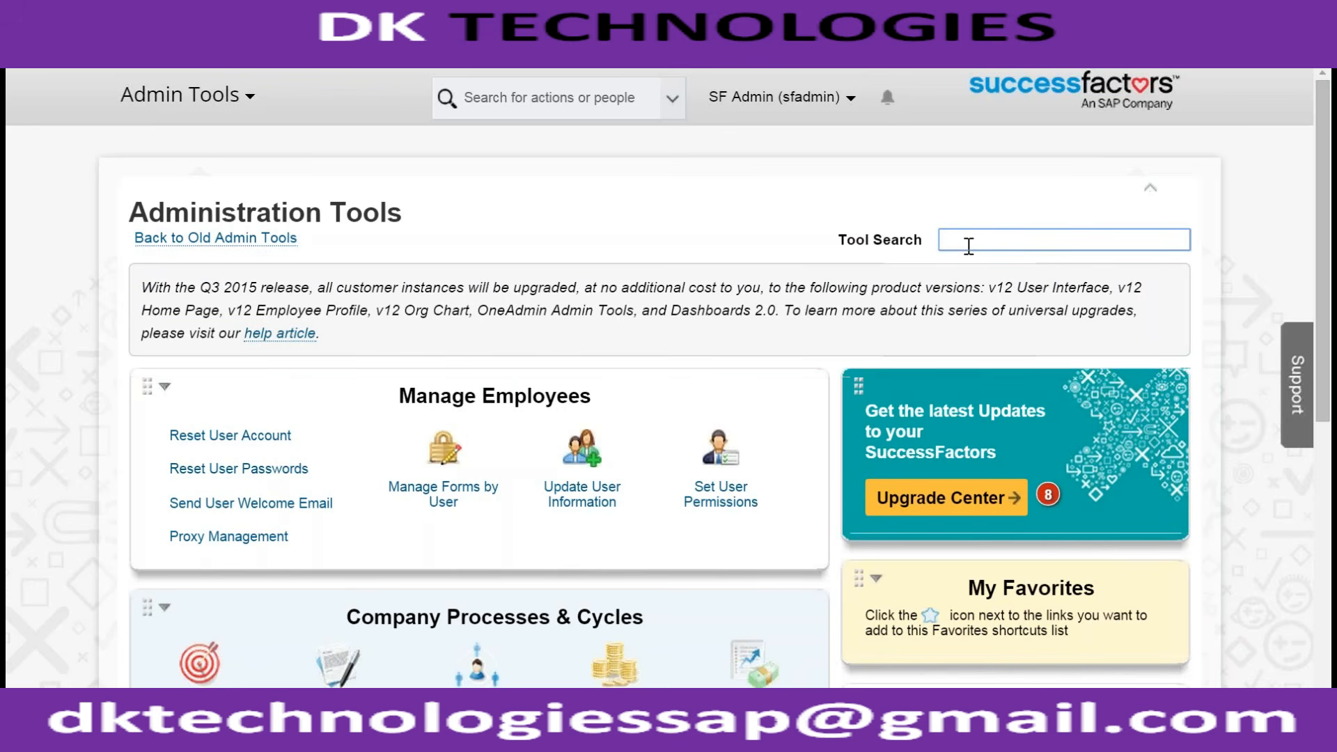
pyautogui.write('manage business')
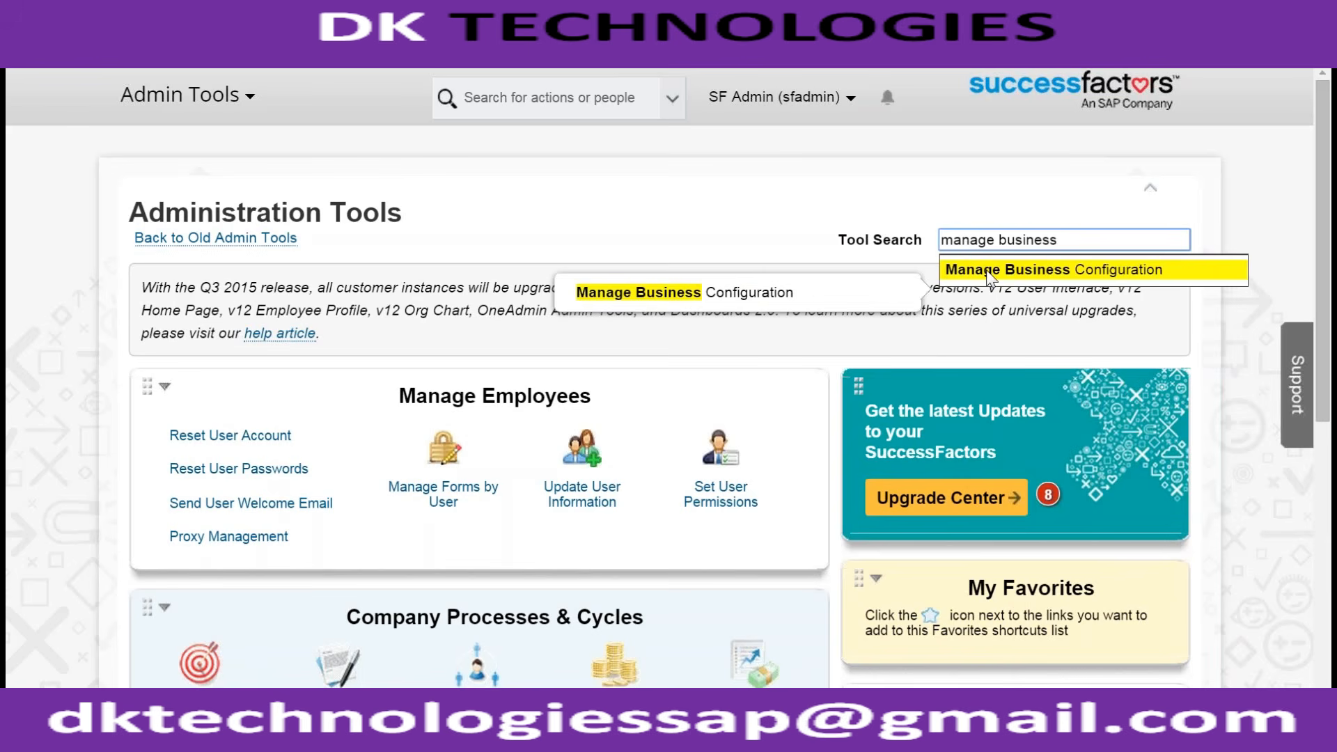
pyautogui.click(443, 304)
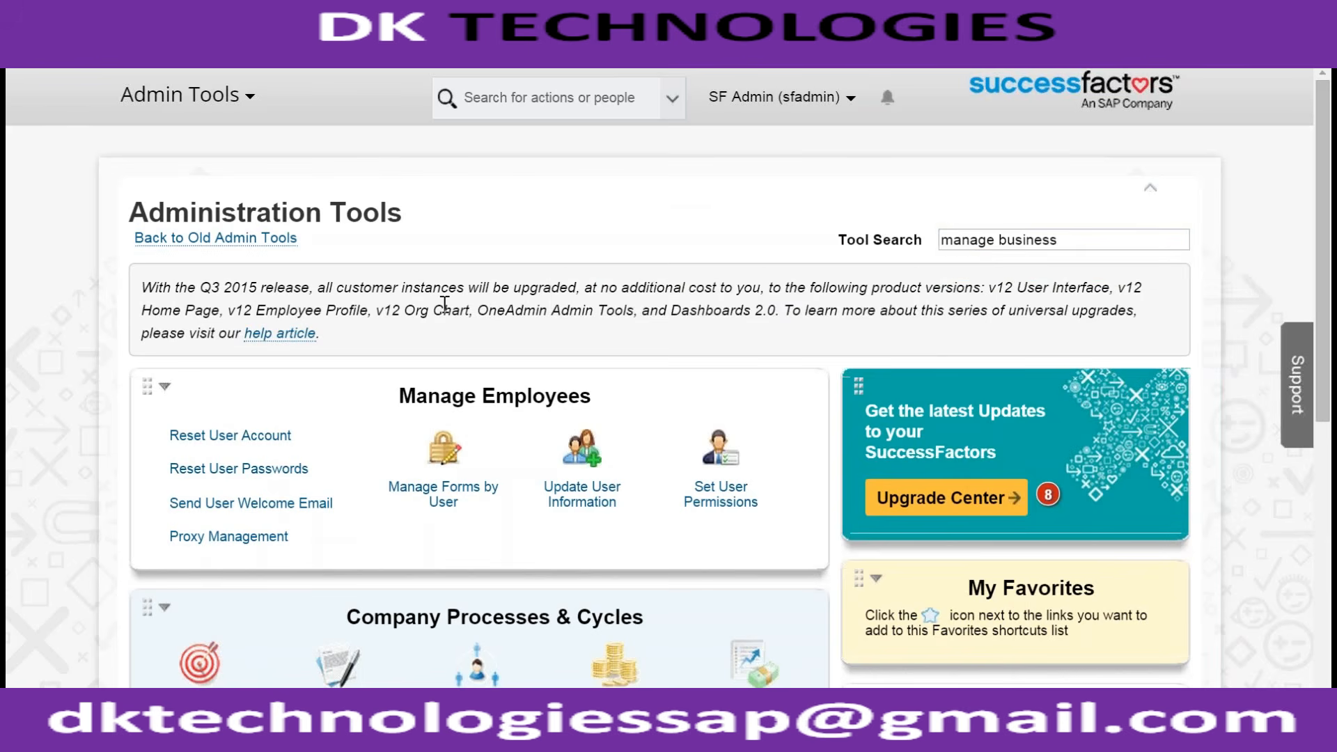
# Open Manage Business Configuration from the Company Settings tools and collapse the Employee Central branch of the configuration tree
pyautogui.scroll(-5, 443, 304)
pyautogui.click(339, 570)
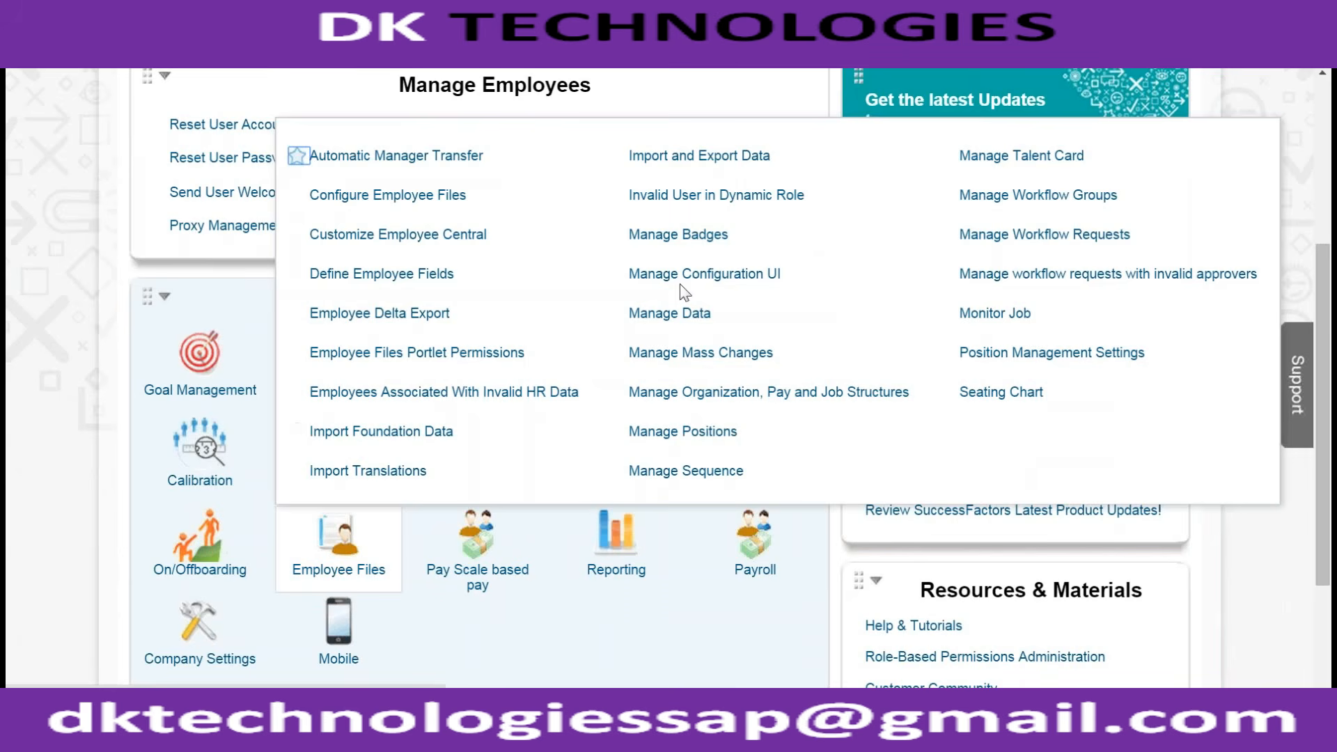
pyautogui.click(200, 627)
pyautogui.scroll(5, 214, 644)
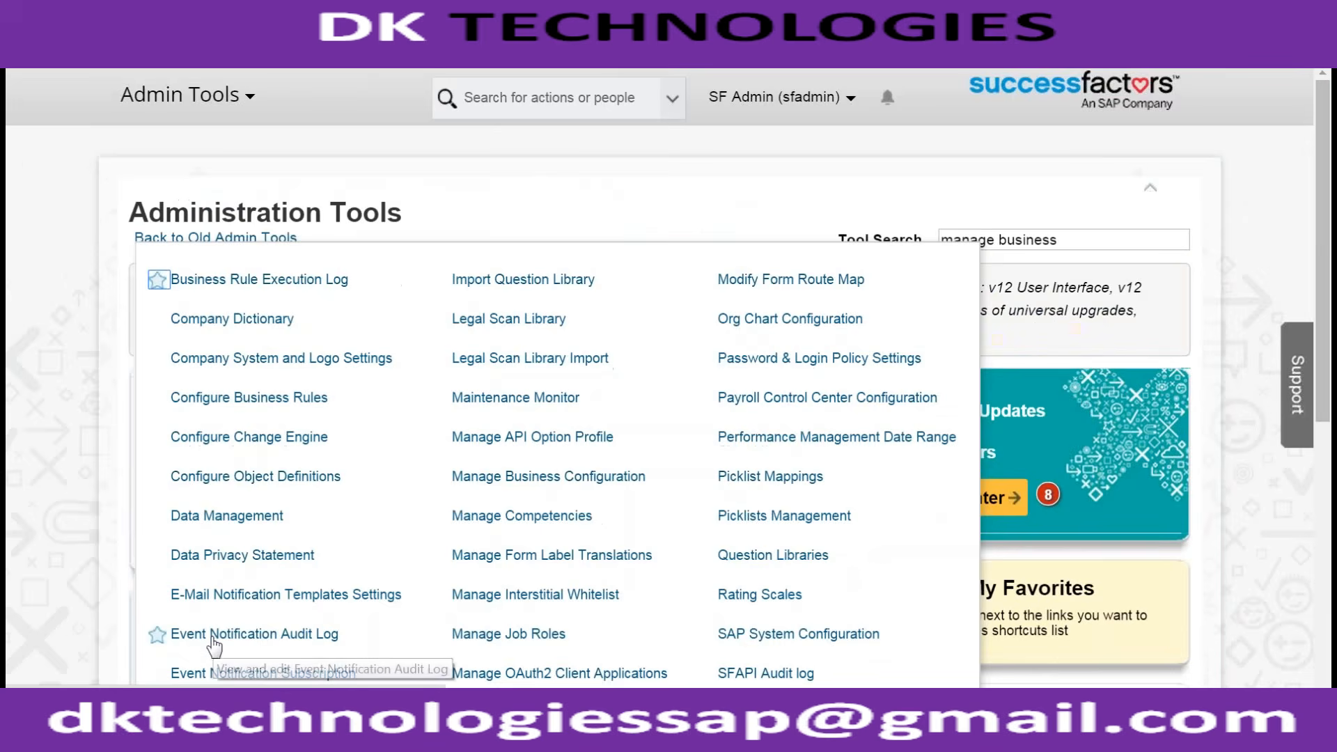
pyautogui.scroll(-3, 214, 644)
pyautogui.scroll(-2, 557, 378)
pyautogui.scroll(2, 557, 378)
pyautogui.scroll(-1, 557, 378)
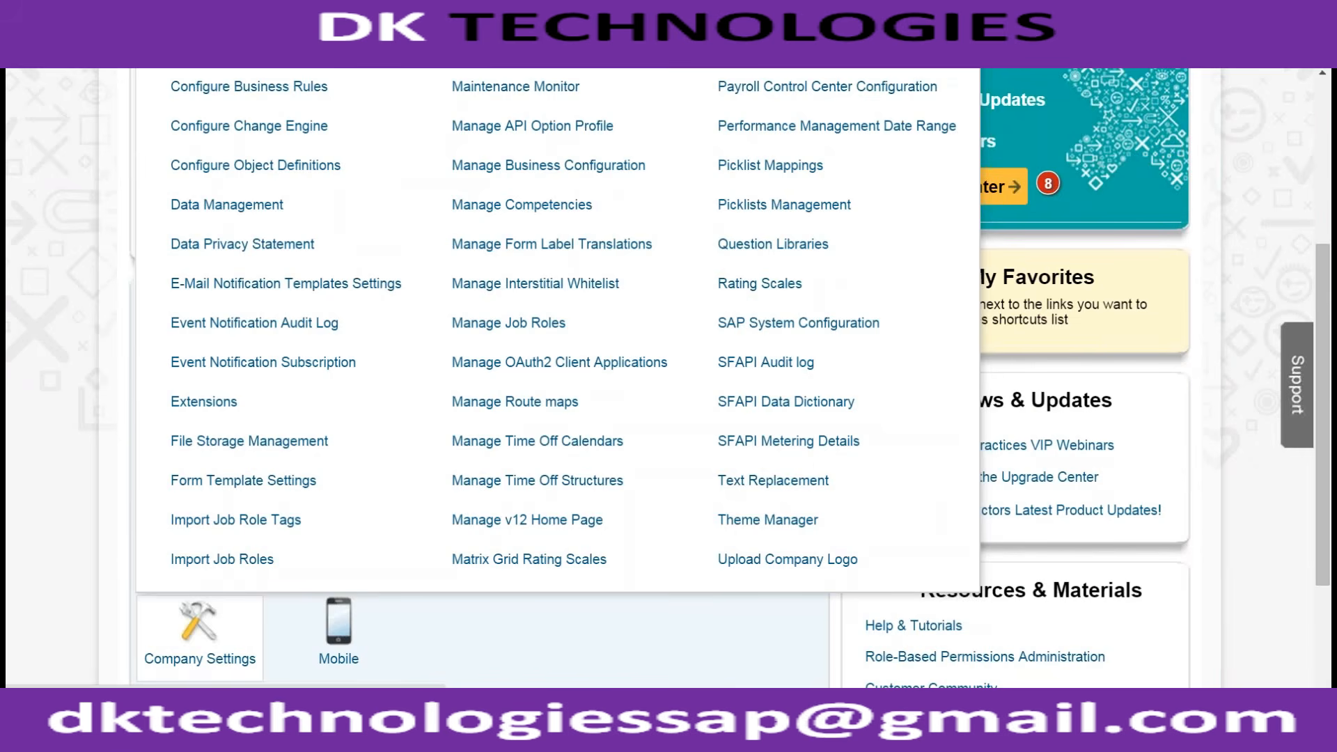
pyautogui.click(517, 171)
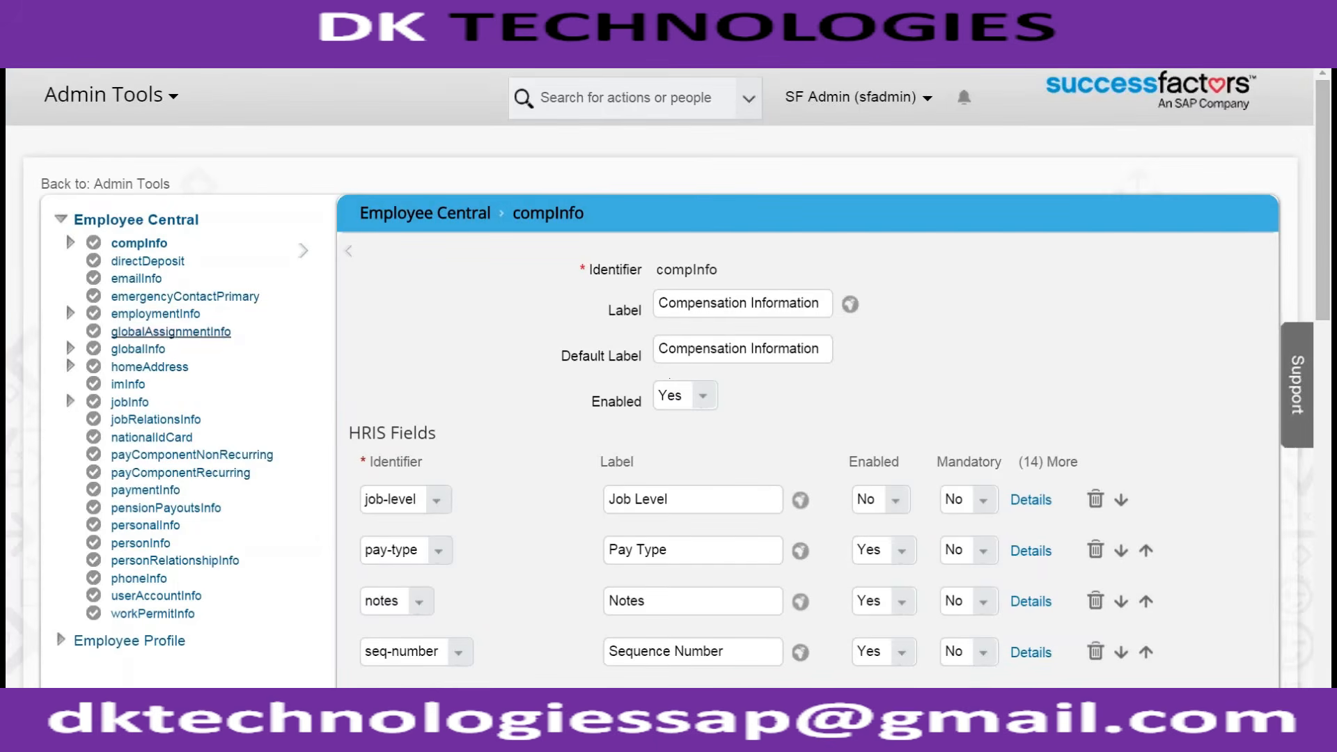
pyautogui.click(61, 220)
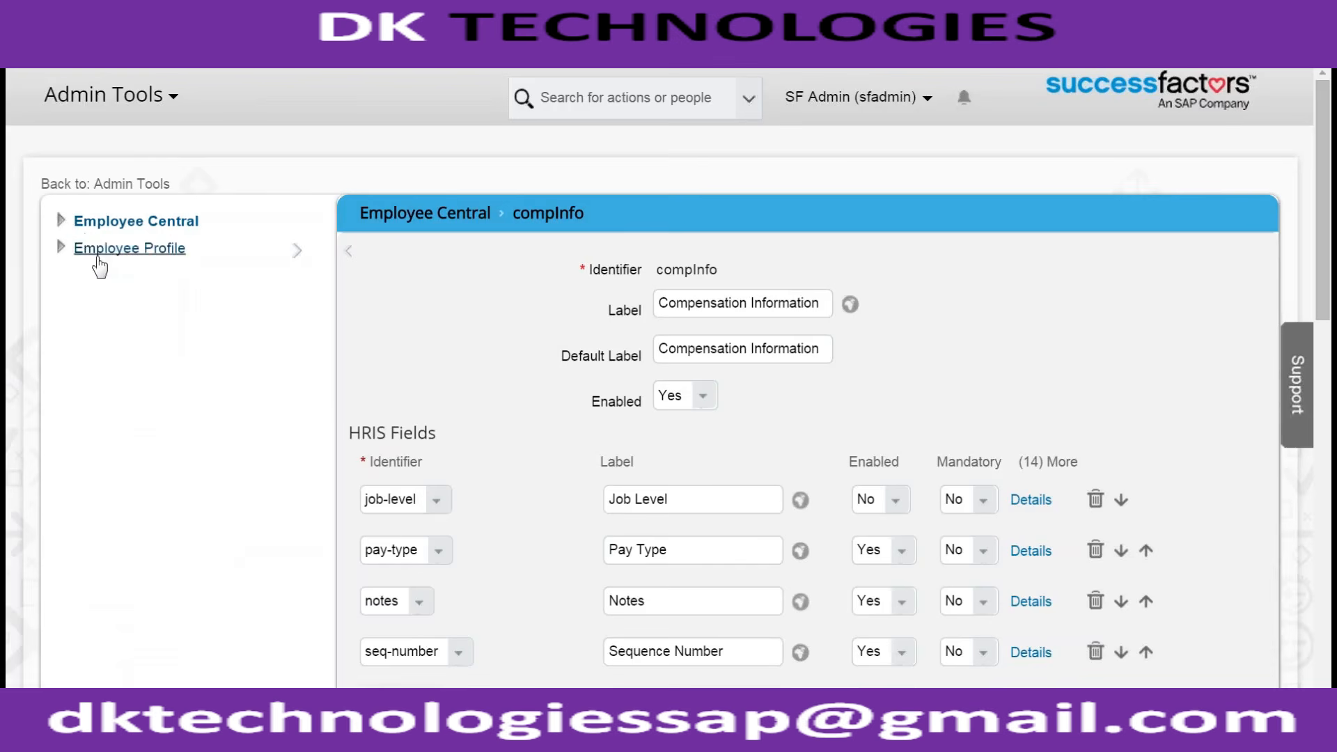